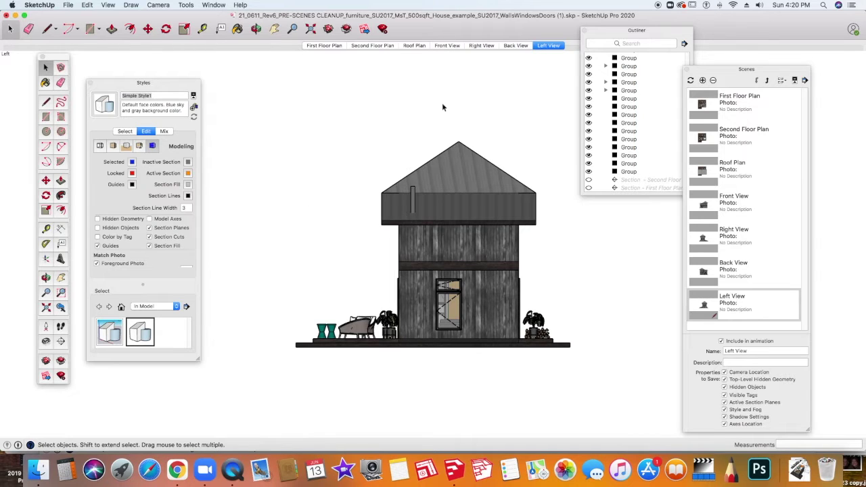
# - Switch the camera to the standard Iso view and move the Outliner clear of the house
pyautogui.click(159, 5)
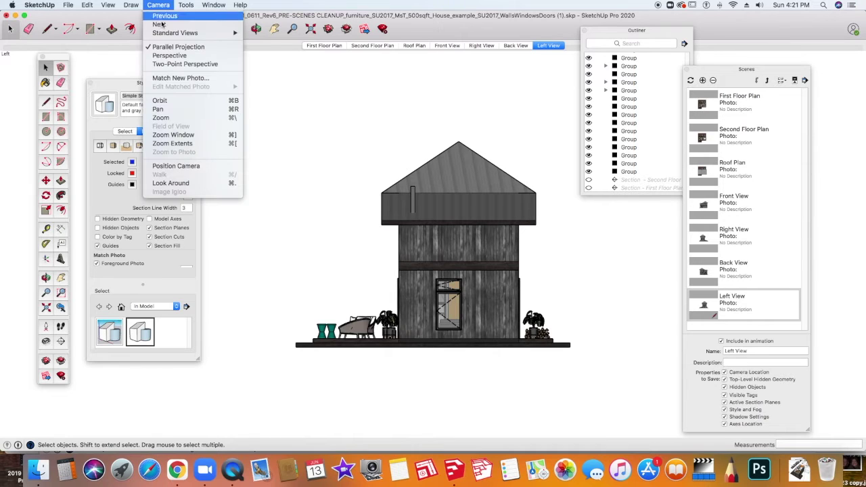
pyautogui.moveTo(190, 33)
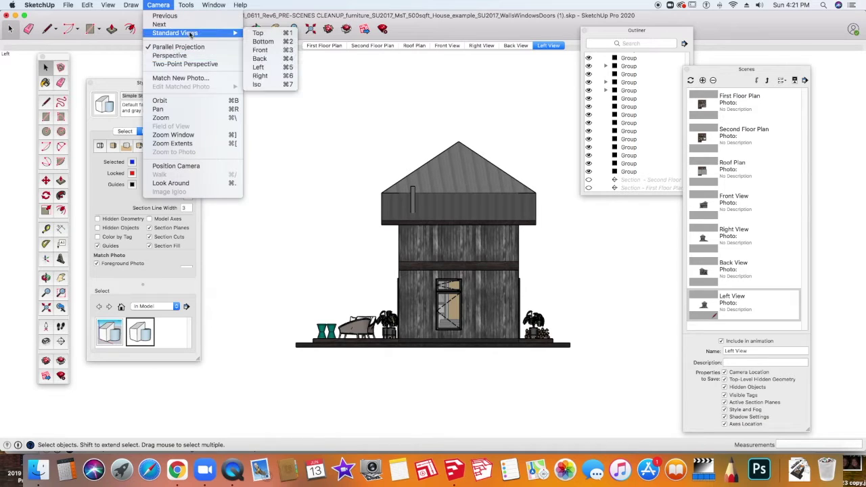
pyautogui.click(258, 85)
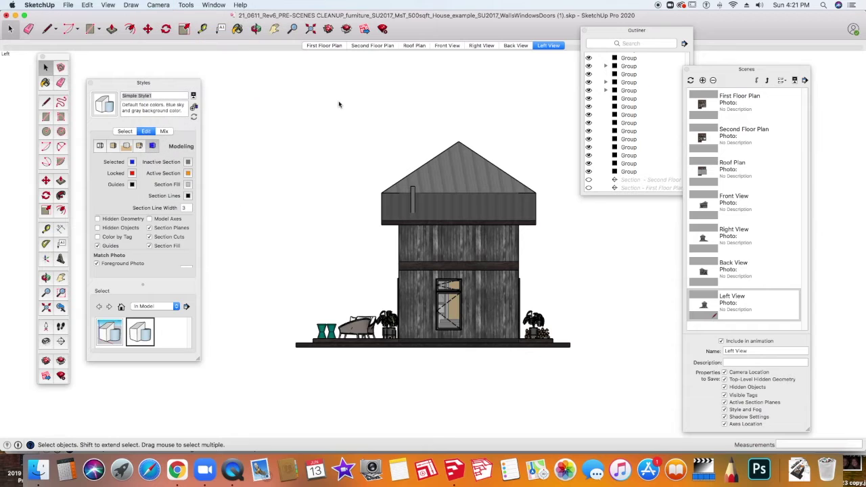
pyautogui.click(678, 31)
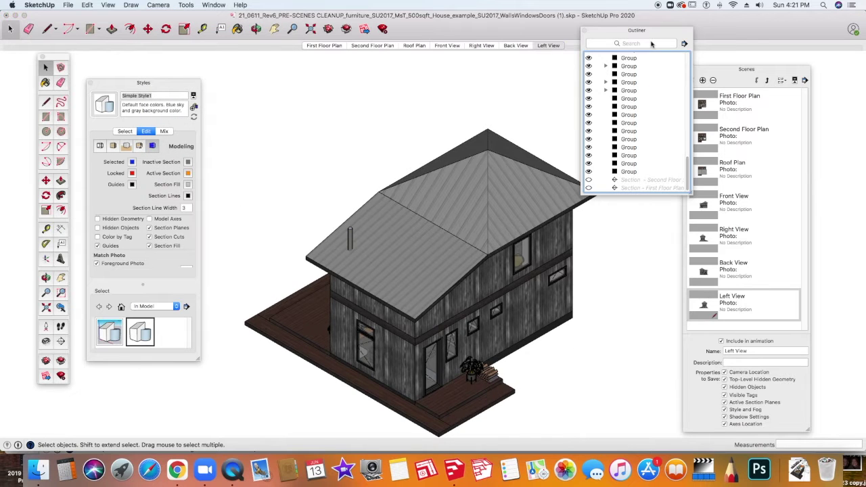
pyautogui.moveTo(660, 32); pyautogui.dragTo(746, 38)
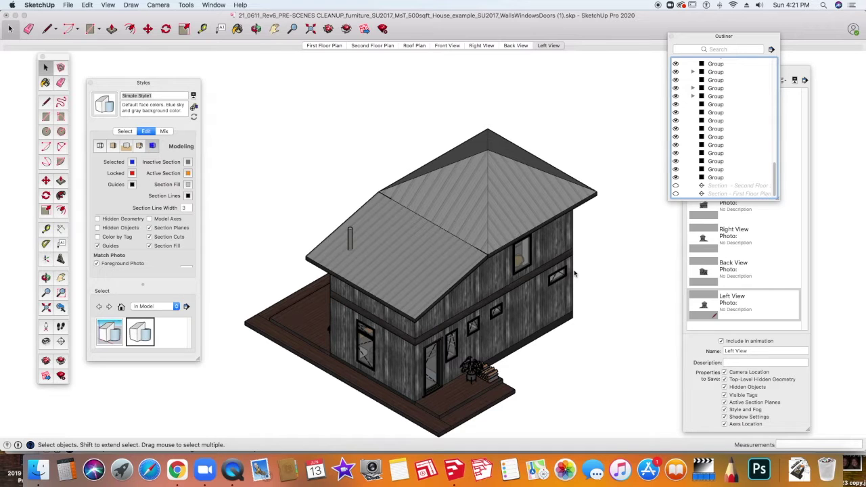
# - Change the camera to Perspective and frame the house from a low angle showing its front and left side
pyautogui.click(159, 5)
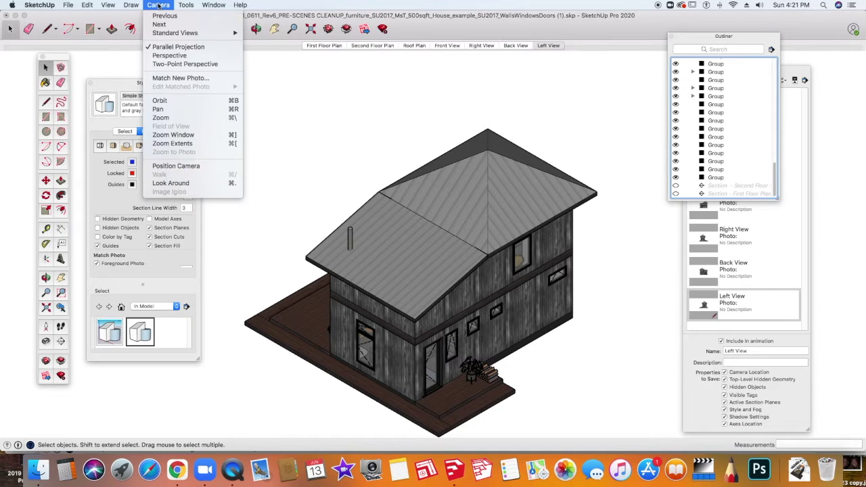
pyautogui.click(167, 55)
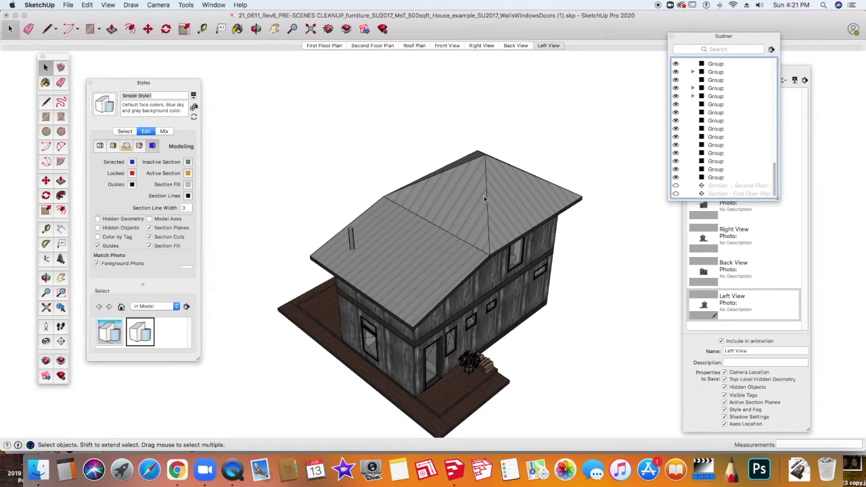
pyautogui.moveTo(440, 226)
pyautogui.mouseDown(button='middle')
pyautogui.moveTo(423, 183)
pyautogui.moveTo(428, 149)
pyautogui.moveTo(484, 165)
pyautogui.moveTo(387, 193)
pyautogui.mouseUp(button='middle')
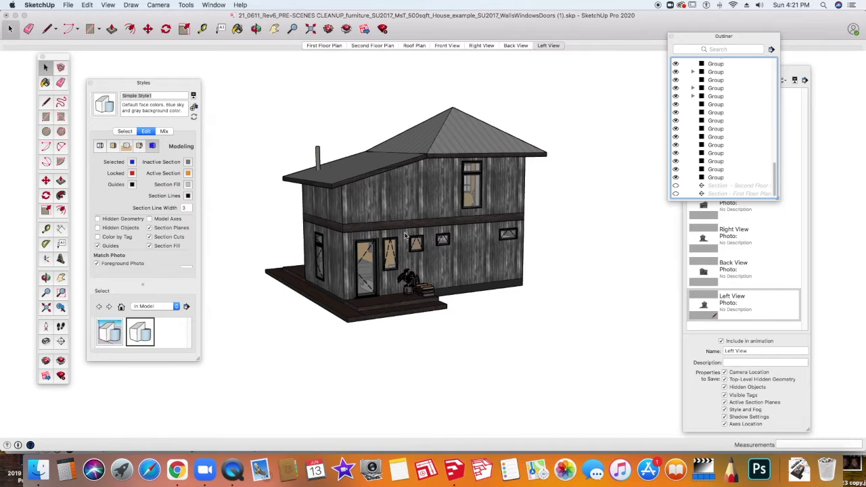
pyautogui.moveTo(397, 264); pyautogui.dragTo(425, 228, button='middle')
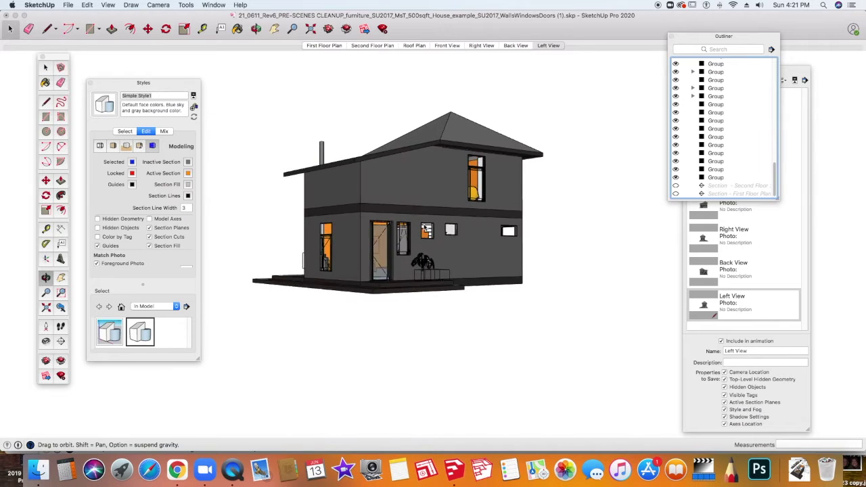
pyautogui.scroll(3, 416, 233)
pyautogui.moveTo(415, 237); pyautogui.dragTo(418, 252, button='middle')
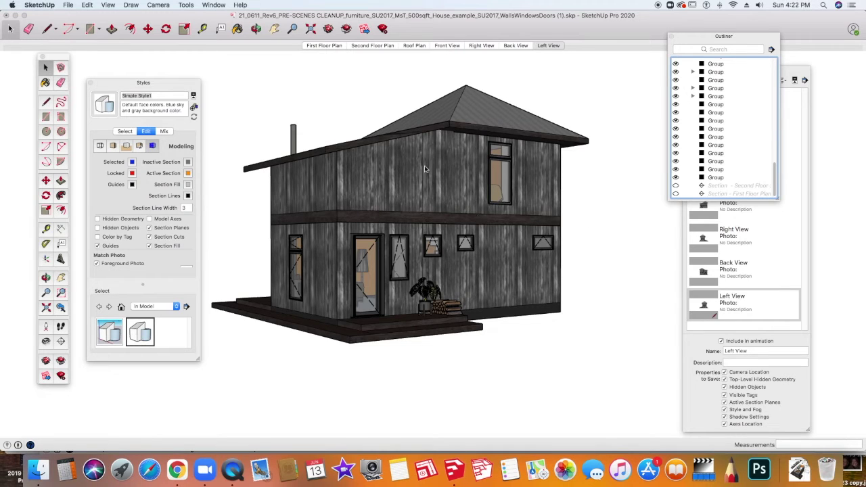
# - Add a scene of the current perspective view and name it "3/4 View Front and left Side"
pyautogui.click(797, 68)
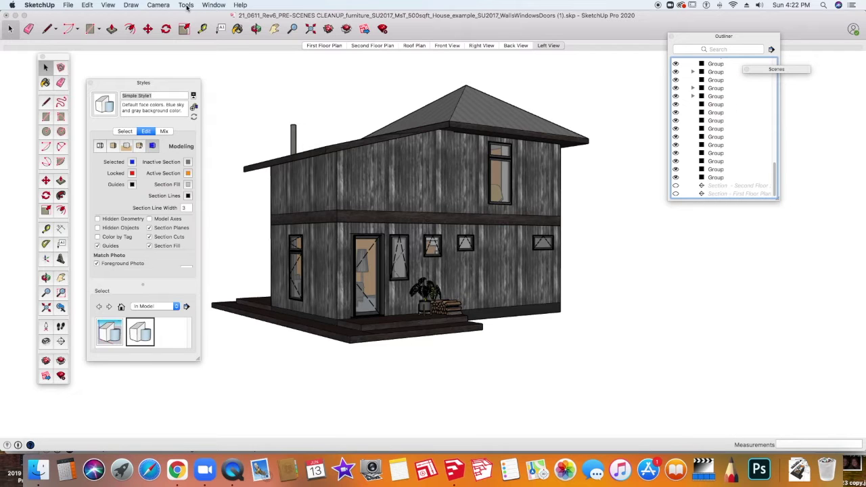
pyautogui.click(213, 5)
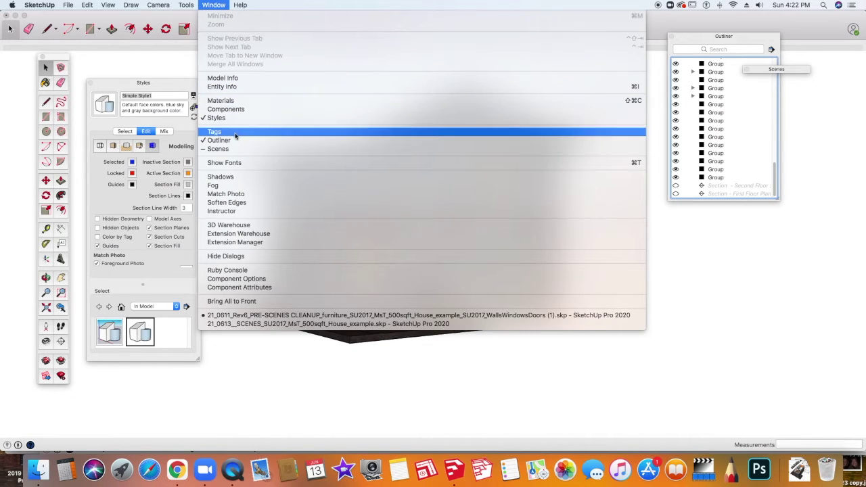
pyautogui.click(218, 149)
pyautogui.click(702, 80)
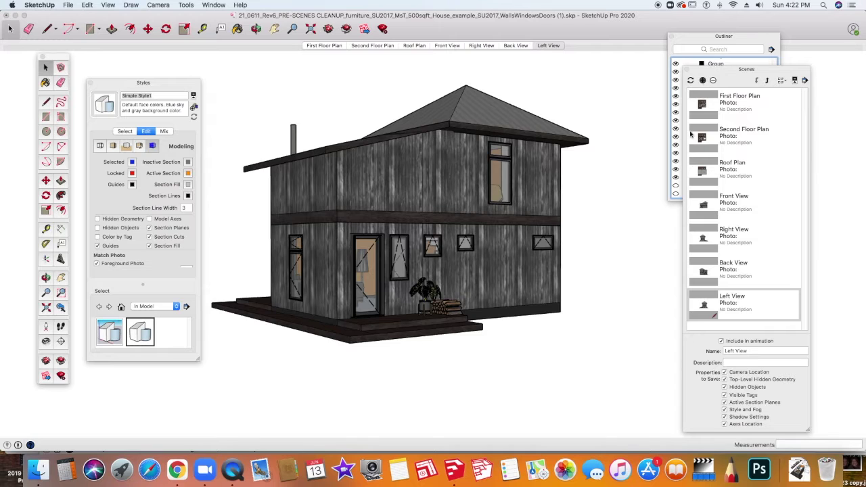
pyautogui.moveTo(749, 351); pyautogui.dragTo(719, 350)
pyautogui.write('3/4 View Front')
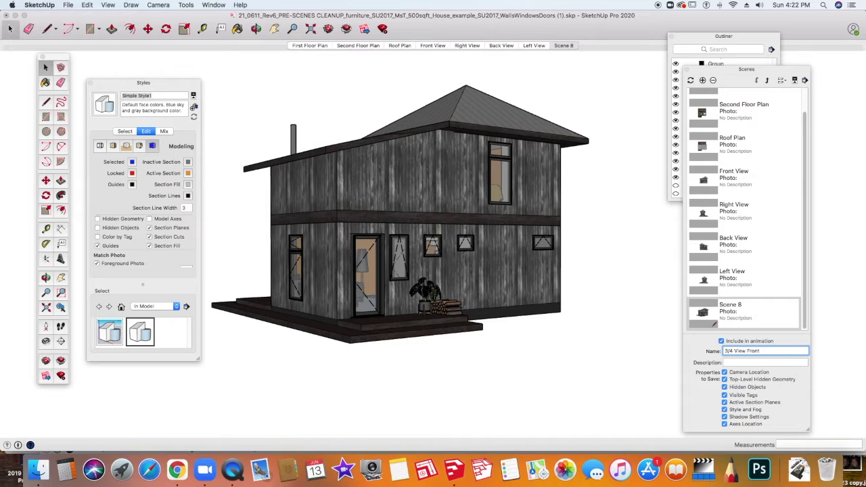
pyautogui.write(' and left Side')
pyautogui.press('Return')
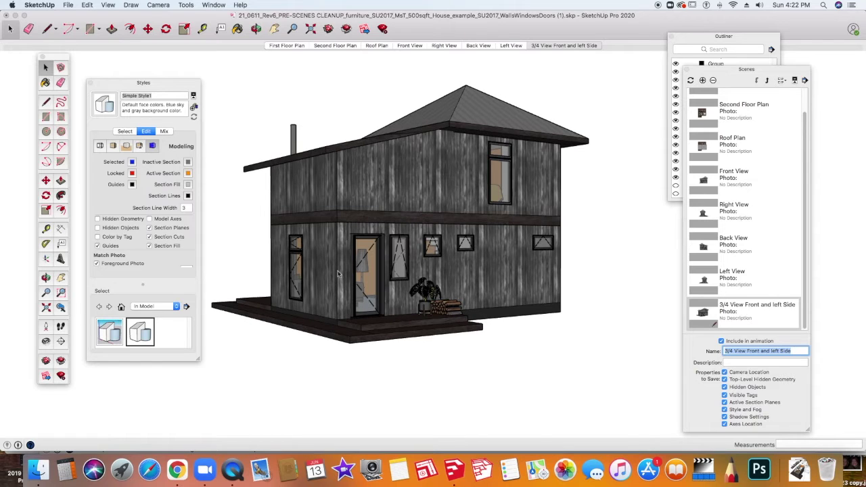
# - Frame the opposite corner of the house with the deck chairs and save it as a scene named "Back and Right View"
pyautogui.write('o')
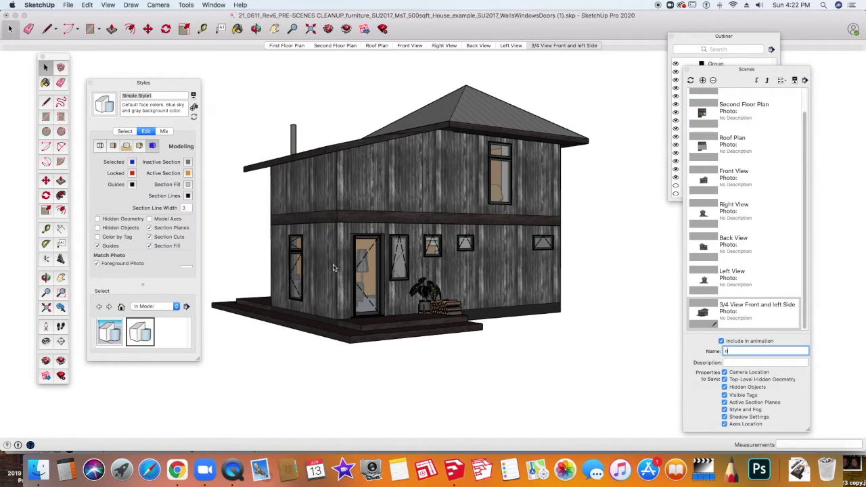
pyautogui.write('o')
pyautogui.moveTo(333, 268); pyautogui.dragTo(552, 264, button='middle')
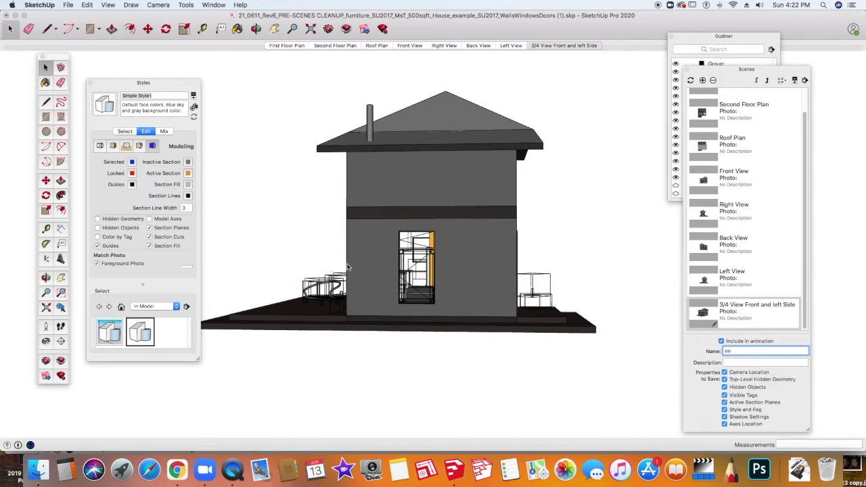
pyautogui.moveTo(332, 269); pyautogui.dragTo(523, 276, button='middle')
pyautogui.moveTo(408, 264); pyautogui.dragTo(472, 268, button='middle')
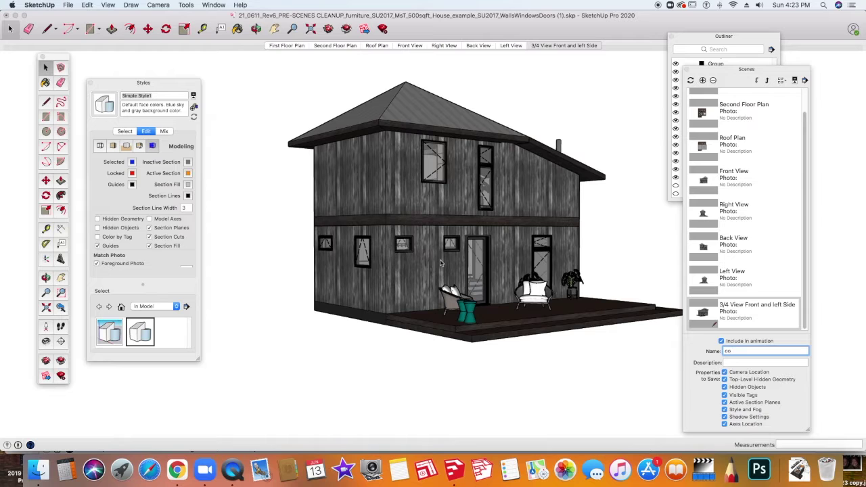
pyautogui.moveTo(436, 264); pyautogui.dragTo(404, 262, button='middle')
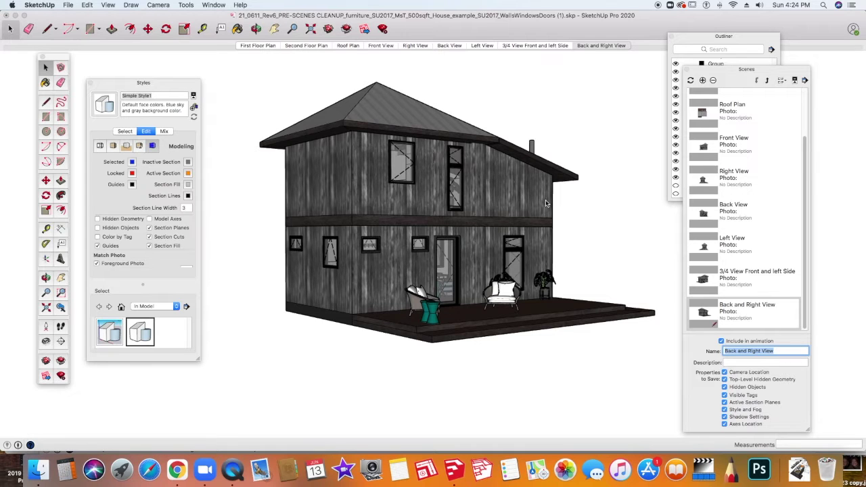
# - Close the Styles and Outliner palettes and show the Tags palette beside Scenes
pyautogui.click(91, 83)
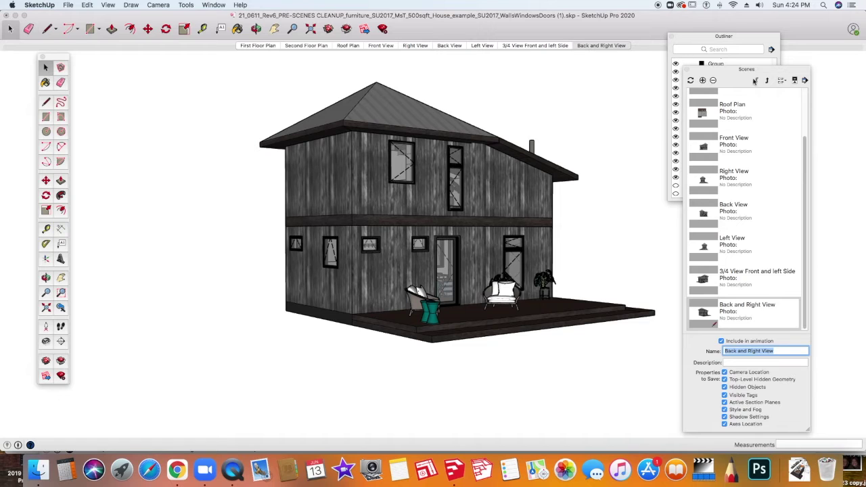
pyautogui.moveTo(735, 72); pyautogui.dragTo(758, 50)
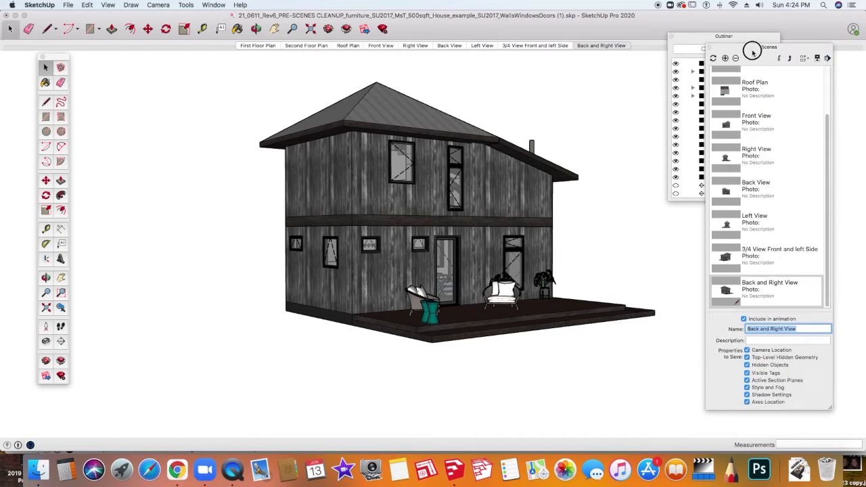
pyautogui.click(673, 36)
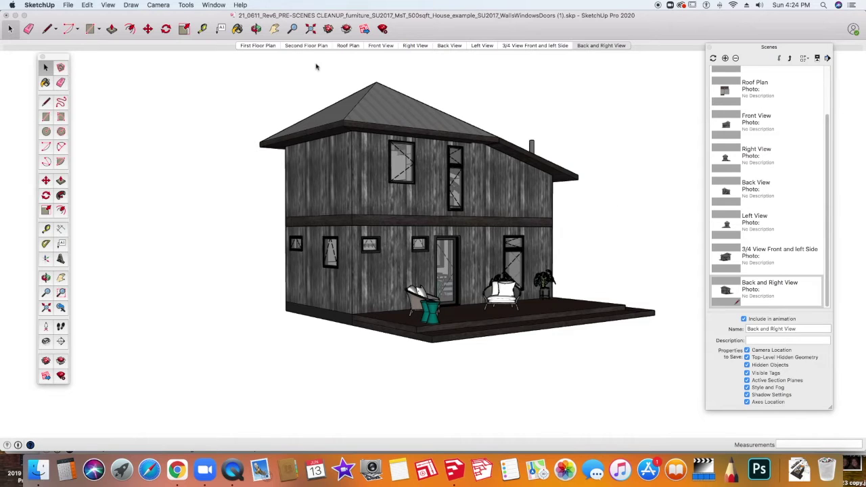
pyautogui.click(216, 7)
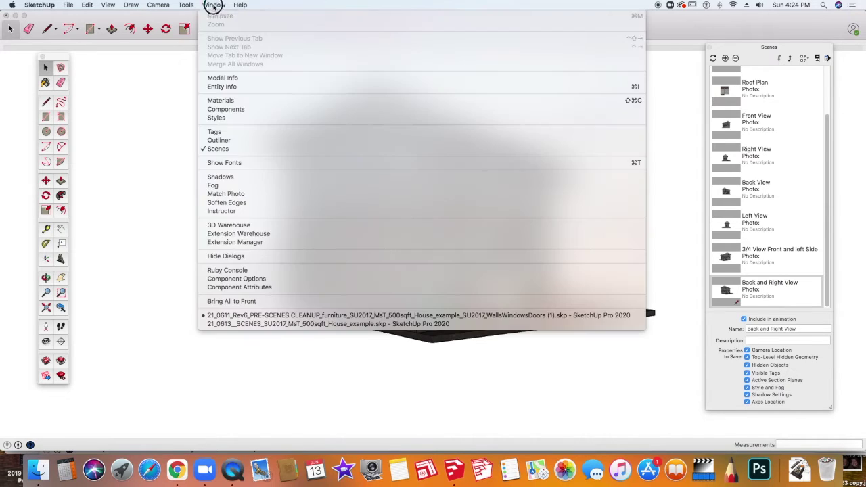
pyautogui.click(221, 132)
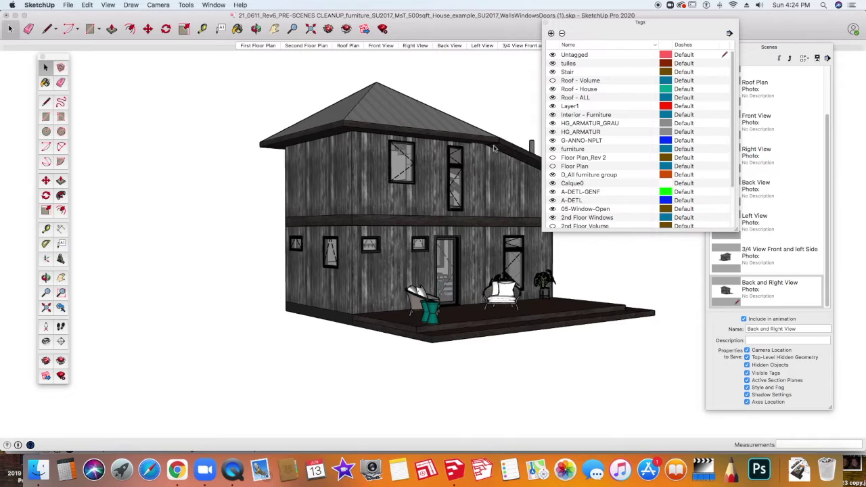
# - Hide the tags Roof - ALL, 2nd Floor Windows, 2nd Floor Furniture and 2nd FL Walls to expose the first floor
pyautogui.moveTo(354, 254); pyautogui.dragTo(590, 278, button='middle')
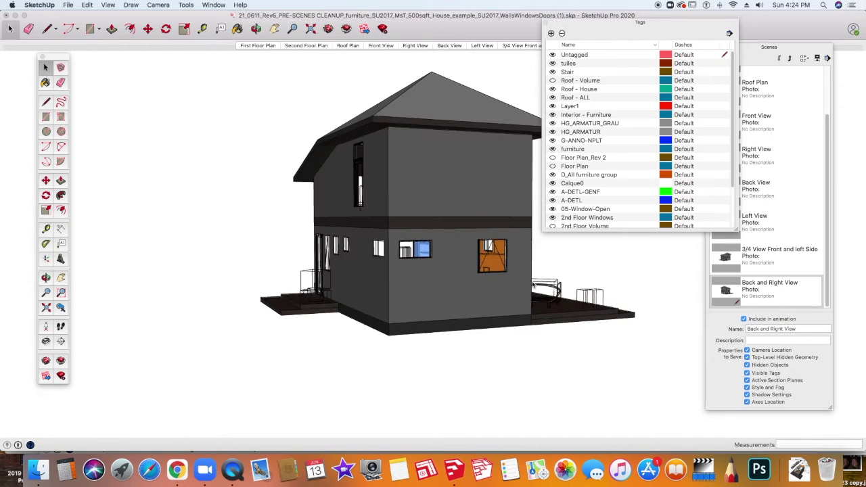
pyautogui.moveTo(379, 284); pyautogui.dragTo(672, 275, button='middle')
pyautogui.moveTo(347, 274); pyautogui.dragTo(467, 115, button='middle')
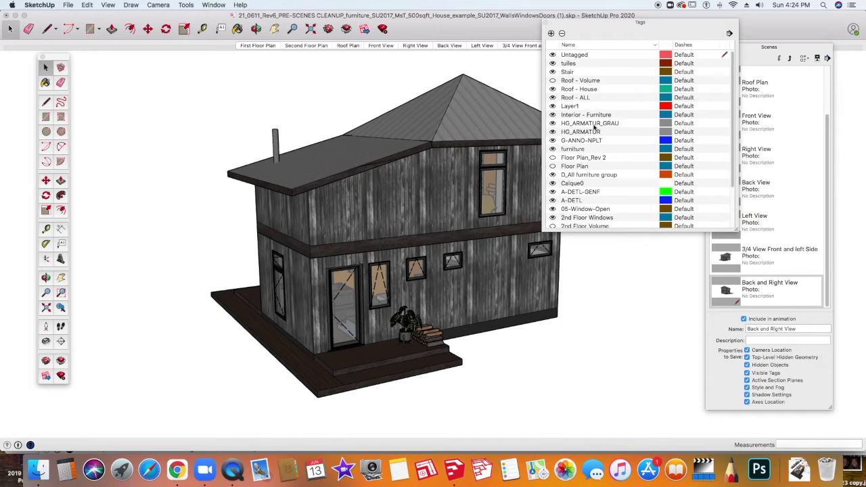
pyautogui.click(552, 98)
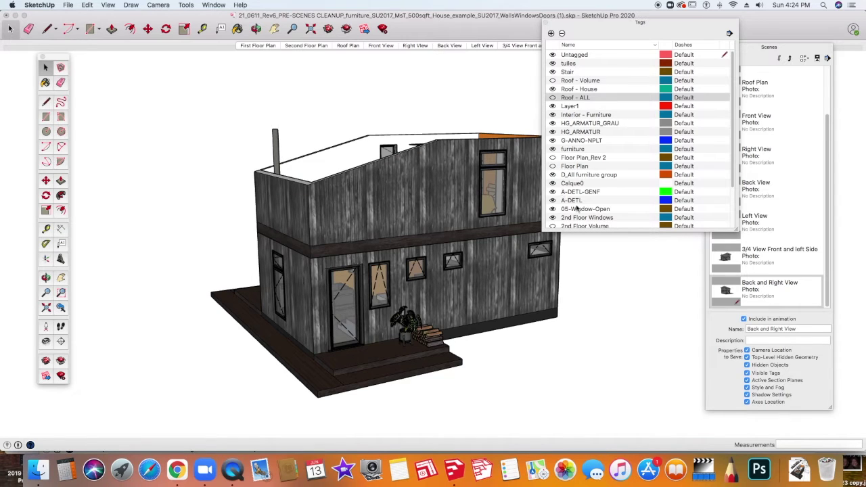
pyautogui.scroll(-3, 576, 205)
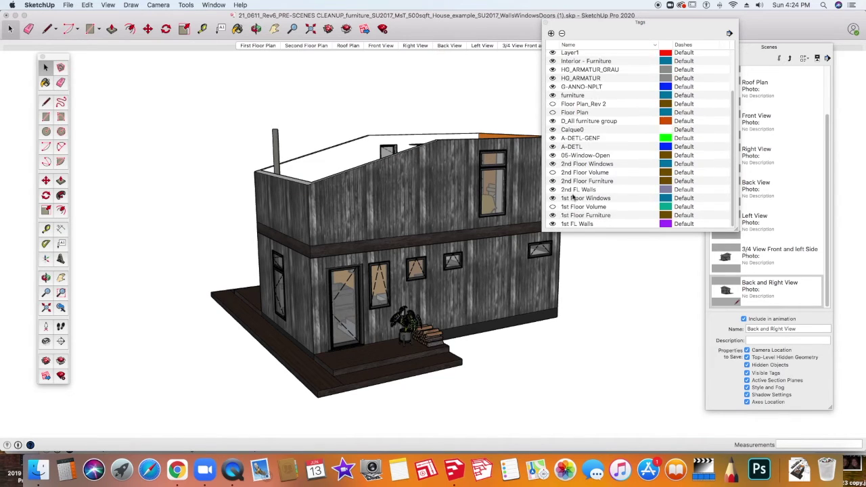
pyautogui.click(553, 163)
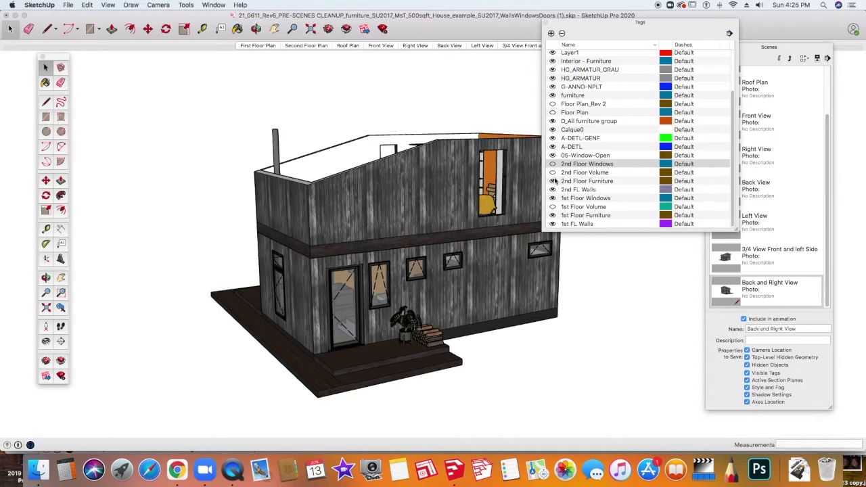
pyautogui.click(553, 181)
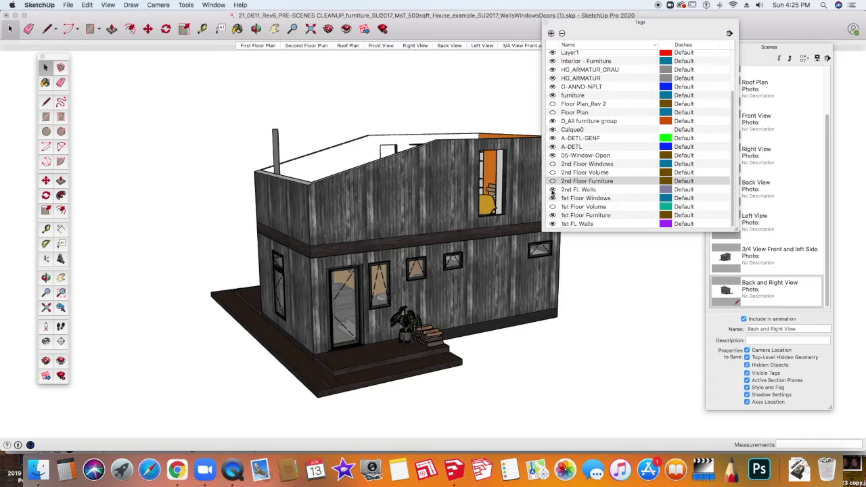
pyautogui.click(553, 190)
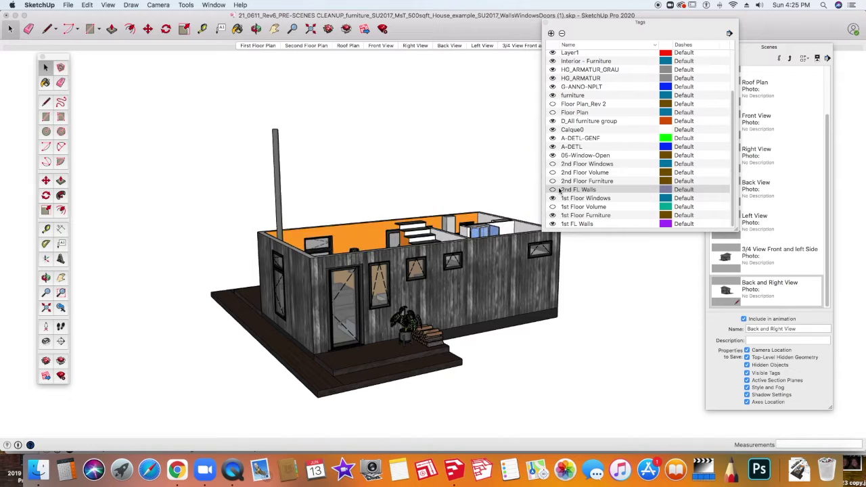
# - Place the camera with Position Camera inside the first floor, at the living room corner near the entrance steps
pyautogui.press('o')
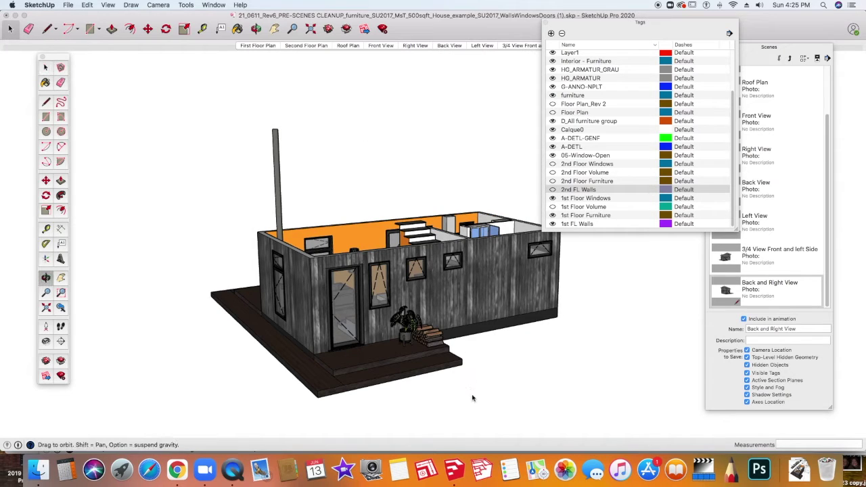
pyautogui.moveTo(396, 253); pyautogui.dragTo(410, 312)
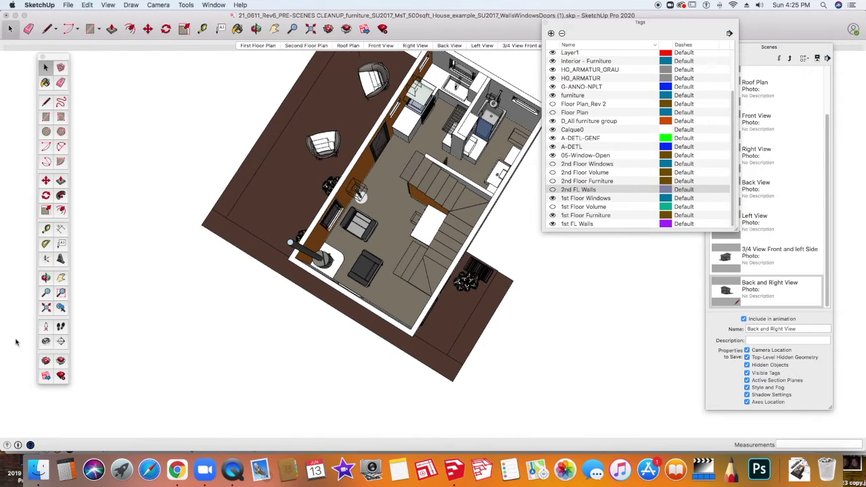
pyautogui.click(45, 327)
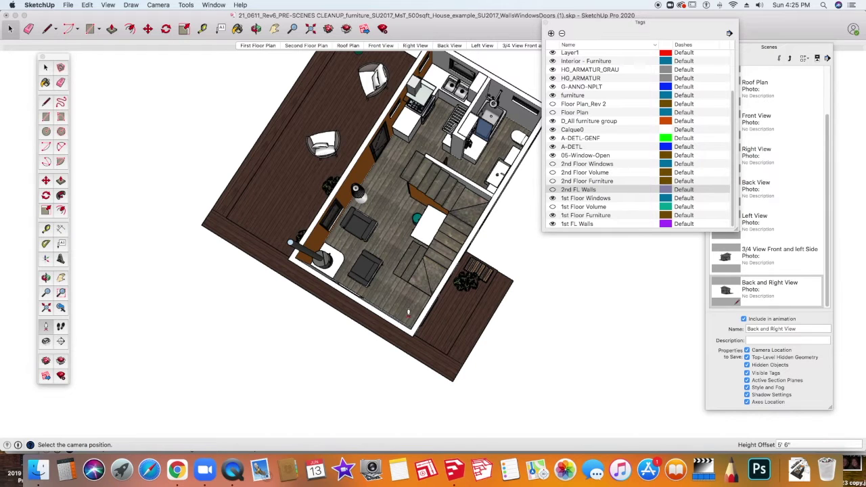
pyautogui.click(408, 314)
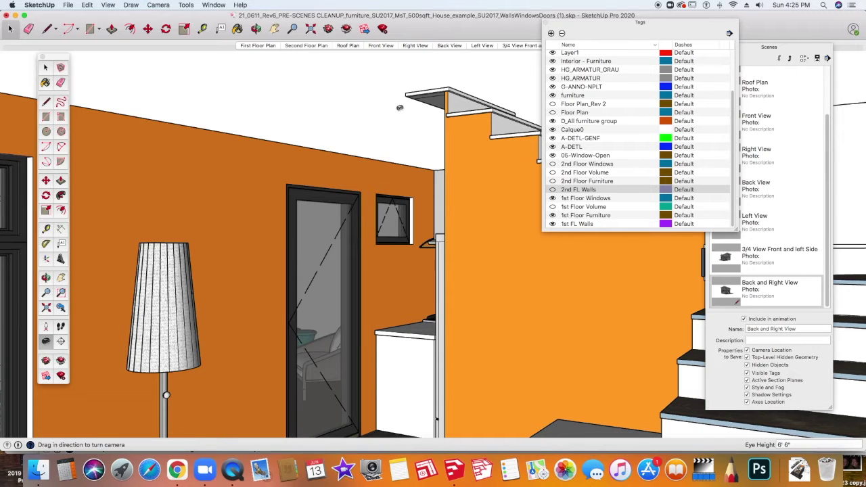
# - Show the 2nd FL Walls tag again and turn the camera toward the tall window beside the floor lamp
pyautogui.click(552, 191)
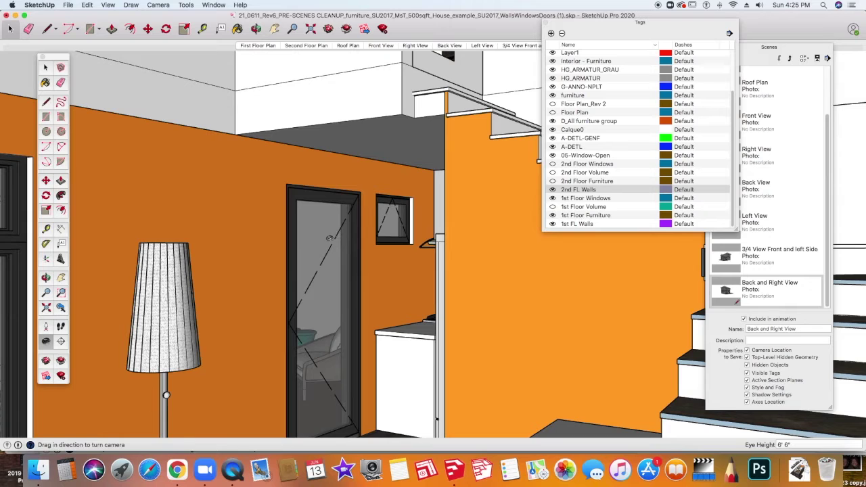
pyautogui.moveTo(346, 235); pyautogui.dragTo(479, 235)
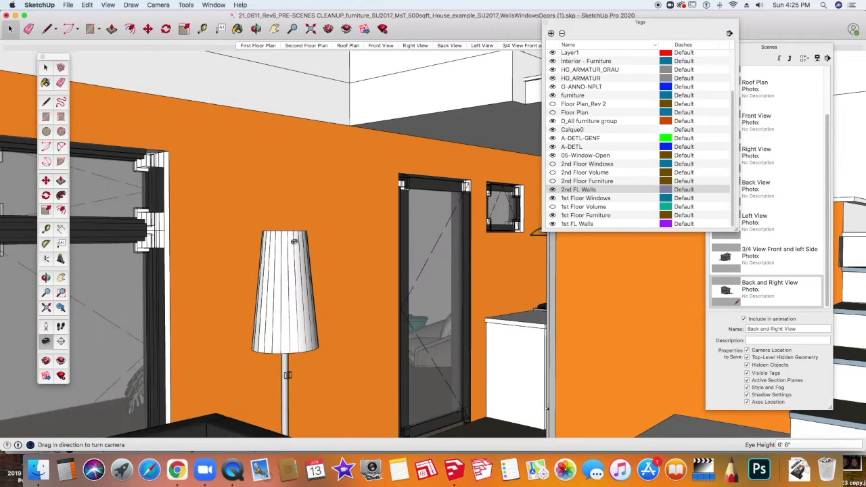
pyautogui.scroll(3, 213, 243)
pyautogui.moveTo(234, 255); pyautogui.dragTo(276, 252)
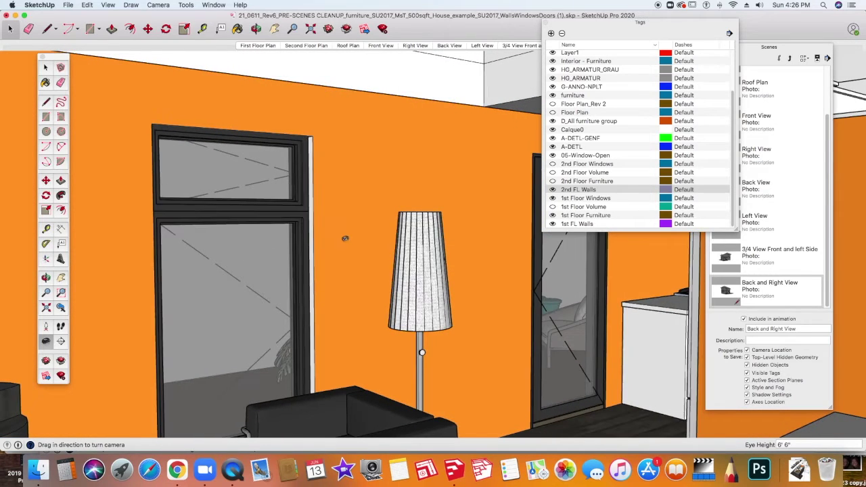
# - Reposition the camera lower in the living room to frame the black armchairs, floor lamp and tall window
pyautogui.scroll(-4, 342, 234)
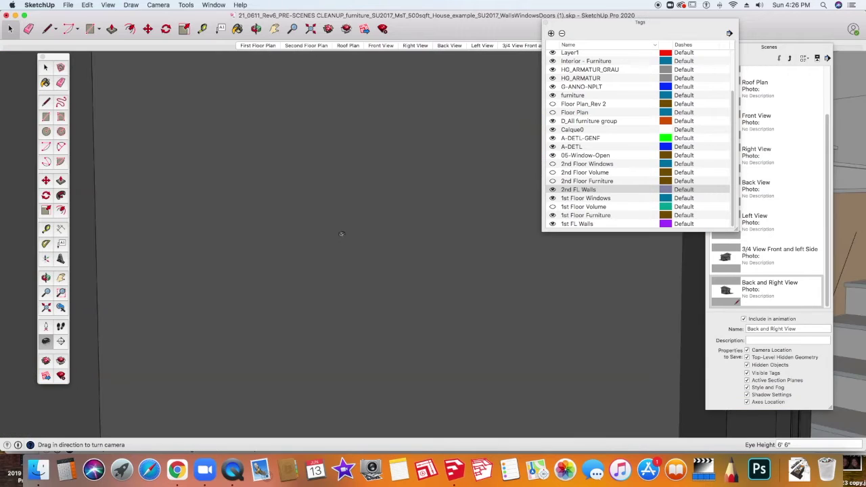
pyautogui.scroll(5, 341, 234)
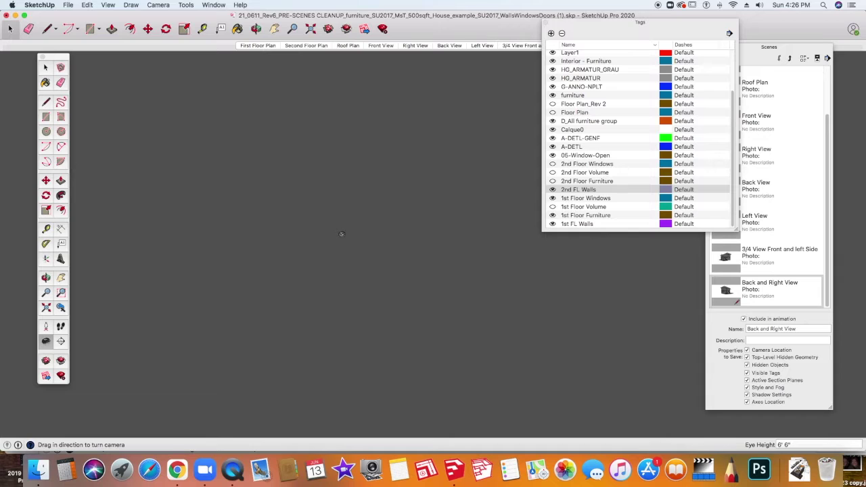
pyautogui.scroll(-5, 342, 234)
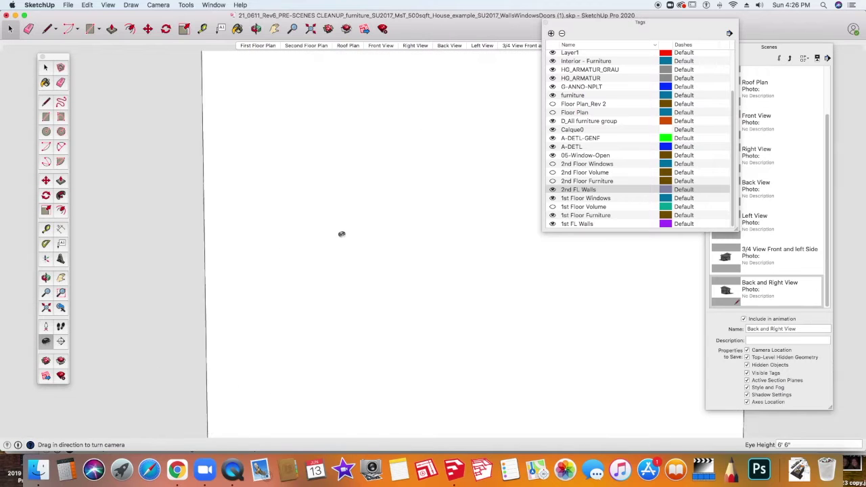
pyautogui.scroll(-6, 342, 234)
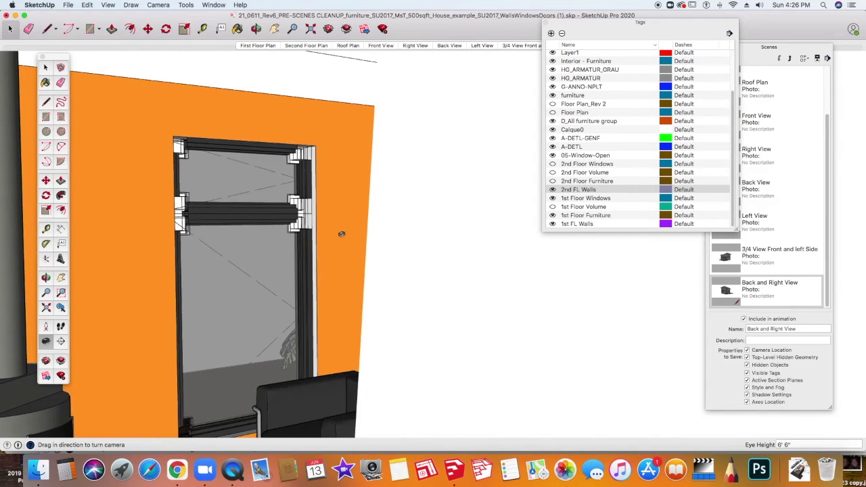
pyautogui.scroll(5, 341, 234)
pyautogui.keyDown('shift'); pyautogui.moveTo(345, 257); pyautogui.dragTo(419, 144, button='middle'); pyautogui.keyUp('shift')
pyautogui.moveTo(414, 279)
pyautogui.keyDown('shift'); pyautogui.mouseDown(button='middle')
pyautogui.moveTo(343, 251)
pyautogui.moveTo(343, 264)
pyautogui.moveTo(380, 245)
pyautogui.moveTo(382, 232)
pyautogui.mouseUp(button='middle'); pyautogui.keyUp('shift')
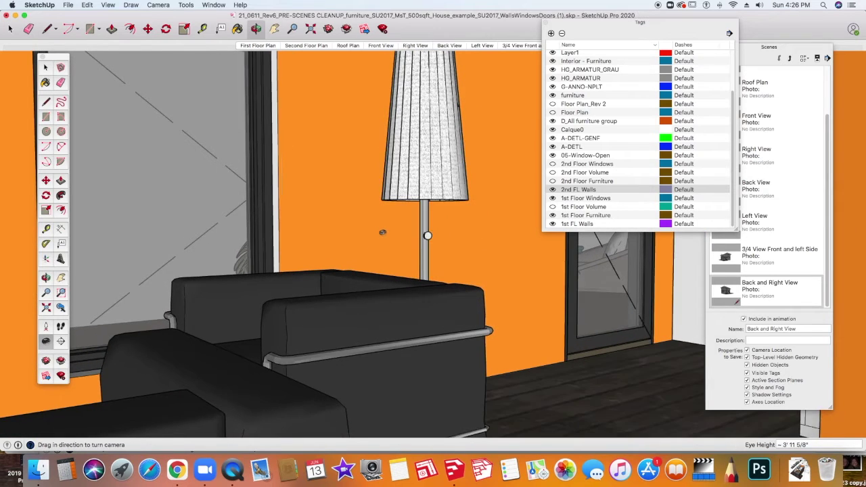
pyautogui.scroll(-2, 381, 233)
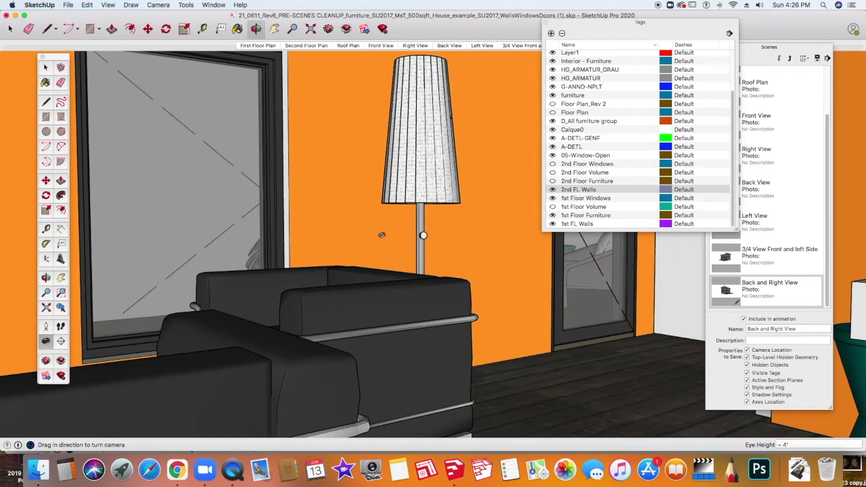
# - Set the camera's field of view to 60 degrees
pyautogui.click(158, 6)
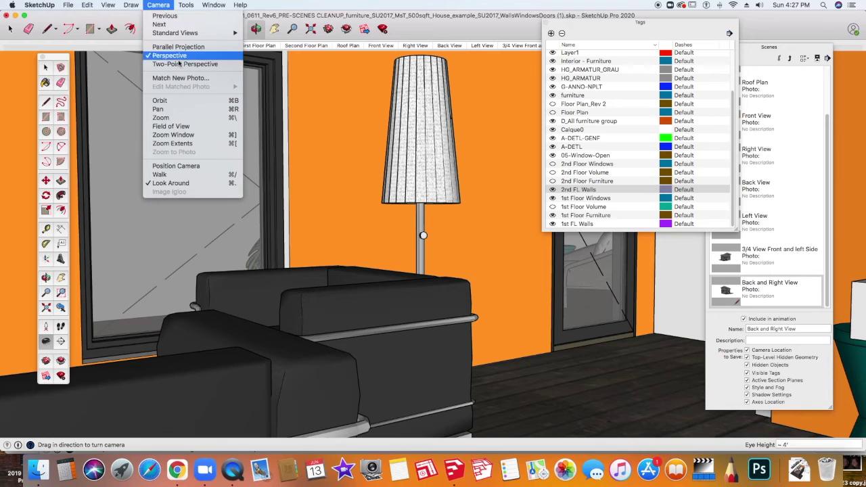
pyautogui.click(186, 127)
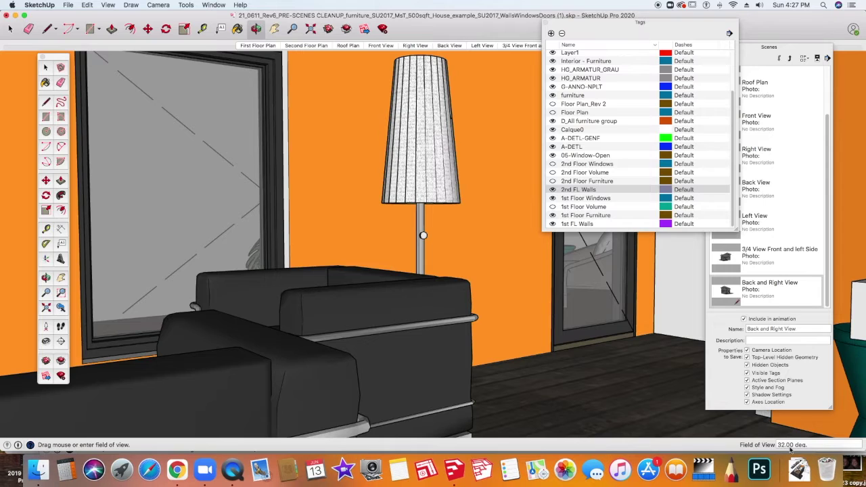
pyautogui.moveTo(793, 444); pyautogui.dragTo(762, 445)
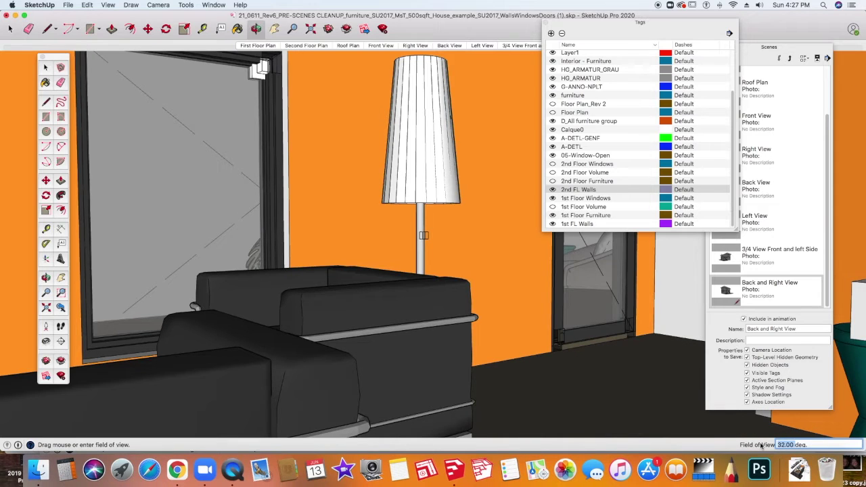
pyautogui.write('60')
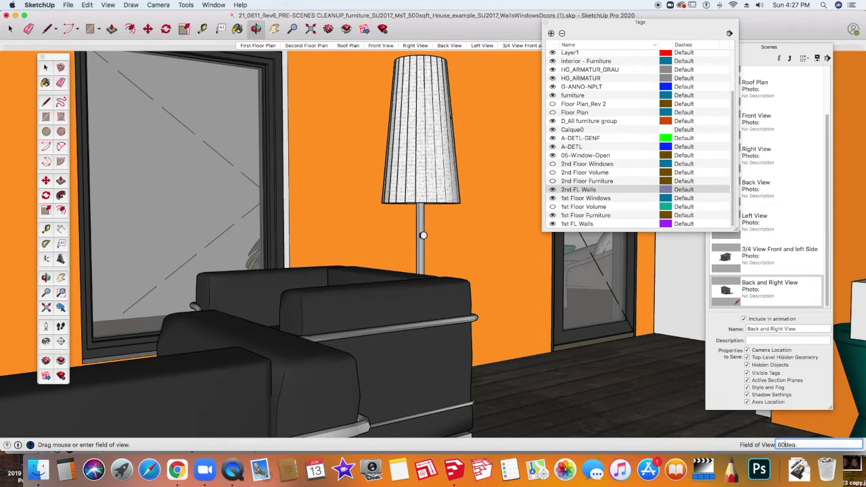
pyautogui.press('Return')
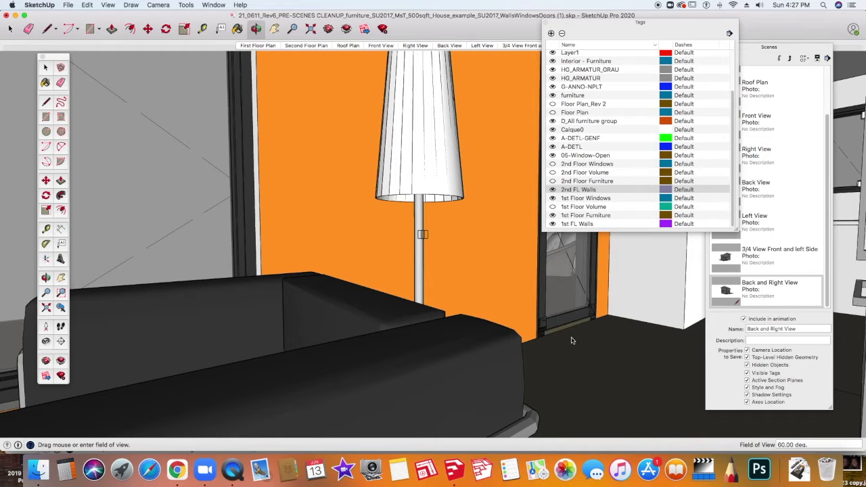
# - Pull the camera back to include the wood stove and kitchen counter, and close the Tags palette
pyautogui.scroll(-10, 572, 340)
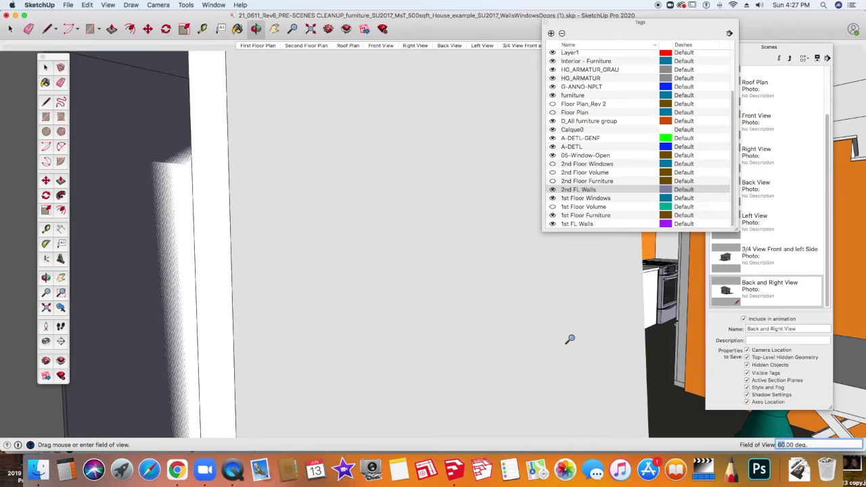
pyautogui.scroll(-3, 572, 337)
pyautogui.moveTo(572, 337); pyautogui.dragTo(567, 308, button='middle')
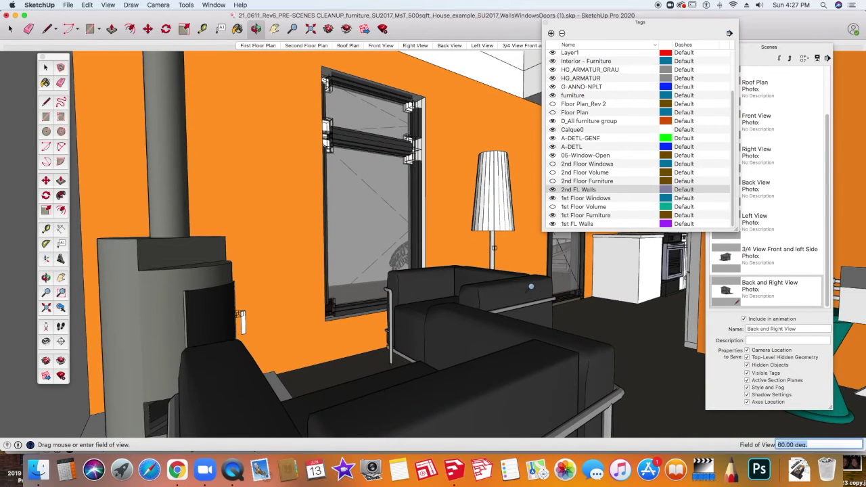
pyautogui.scroll(-5, 533, 292)
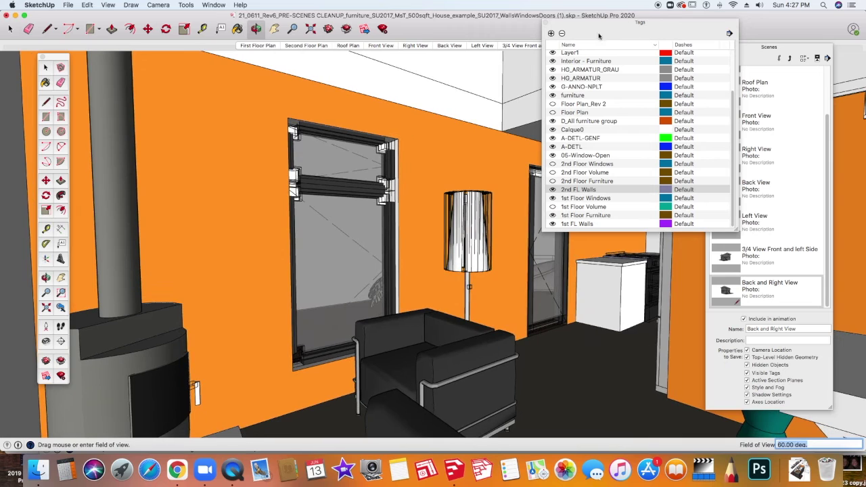
pyautogui.click(545, 24)
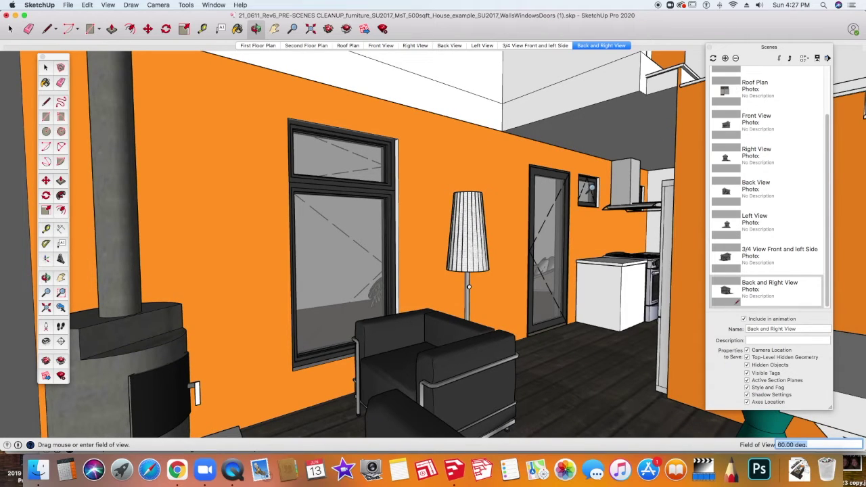
# - Frame the living room with the wood stove, both armchairs, the white table and the stair wall in view
pyautogui.moveTo(566, 327); pyautogui.dragTo(564, 303, button='middle')
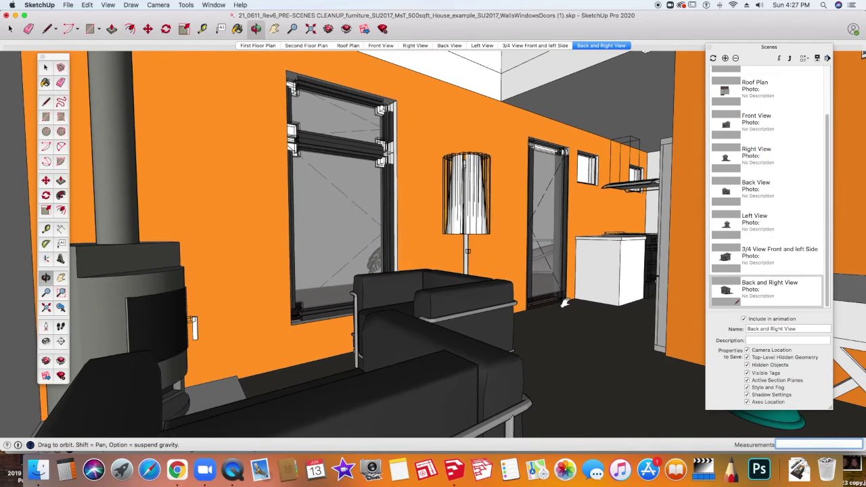
pyautogui.scroll(-1, 569, 244)
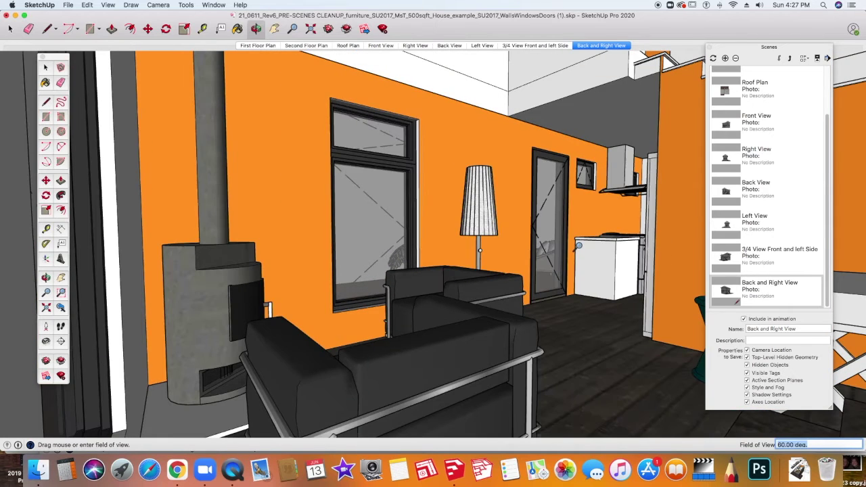
pyautogui.moveTo(577, 246); pyautogui.dragTo(517, 251, button='middle')
pyautogui.scroll(-1, 517, 252)
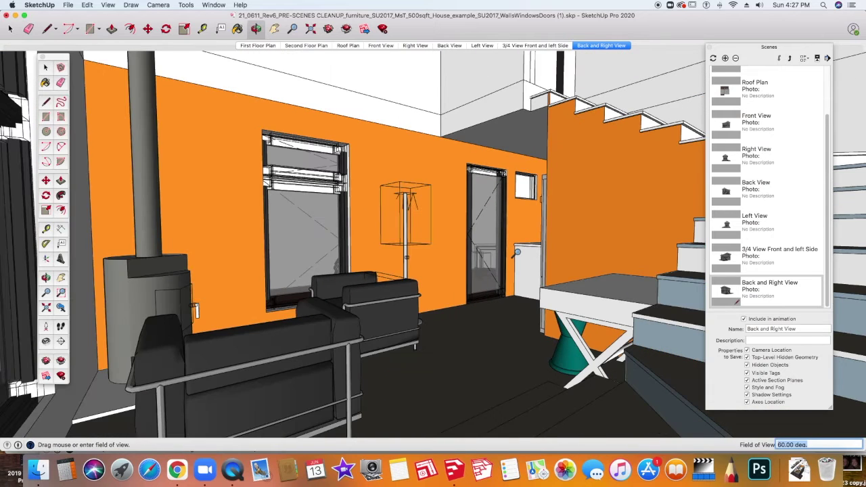
pyautogui.keyDown('shift'); pyautogui.moveTo(504, 272); pyautogui.dragTo(527, 268, button='middle'); pyautogui.keyUp('shift')
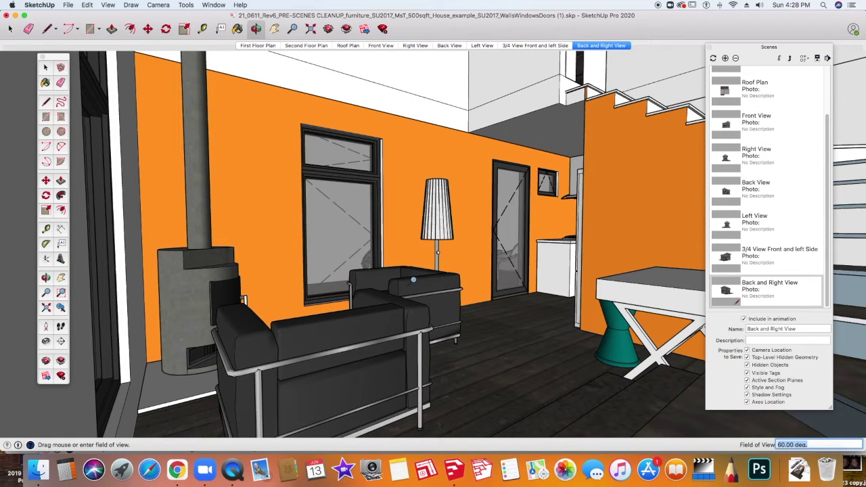
# - Set the Look Around eye height to 6' 2" and tilt the camera down toward the armchairs and floor
pyautogui.click(48, 343)
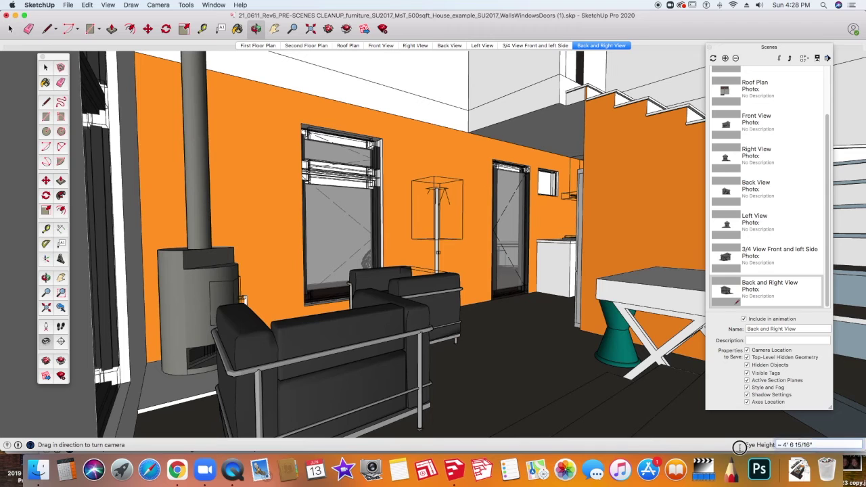
pyautogui.moveTo(820, 444); pyautogui.dragTo(740, 451)
pyautogui.write("6'")
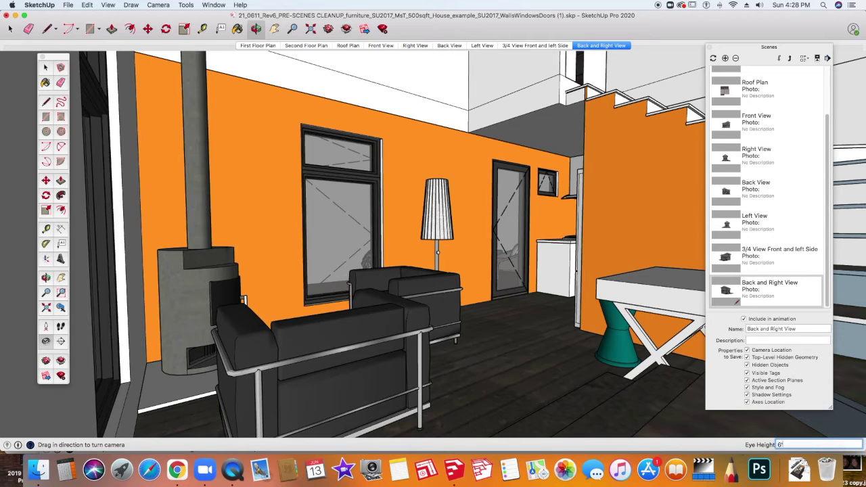
pyautogui.write(' 2')
pyautogui.press('Return')
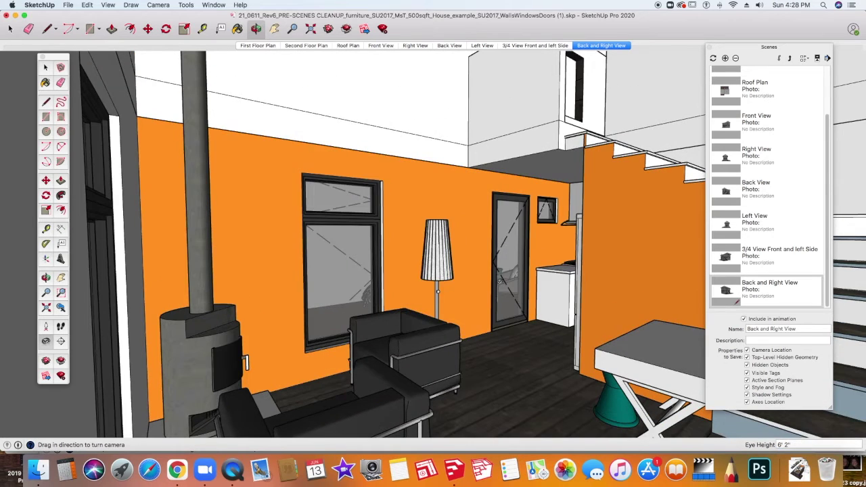
pyautogui.moveTo(424, 232); pyautogui.dragTo(403, 326)
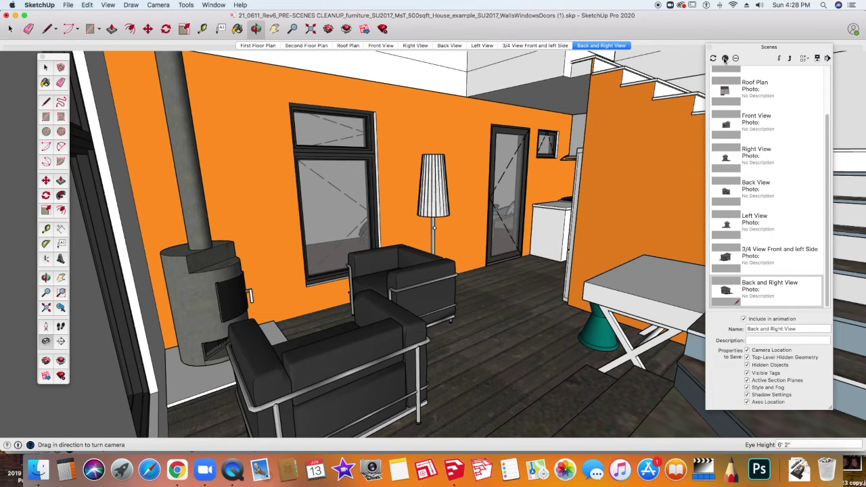
# - Save the living room view as a new scene named "Entrance"
pyautogui.click(725, 59)
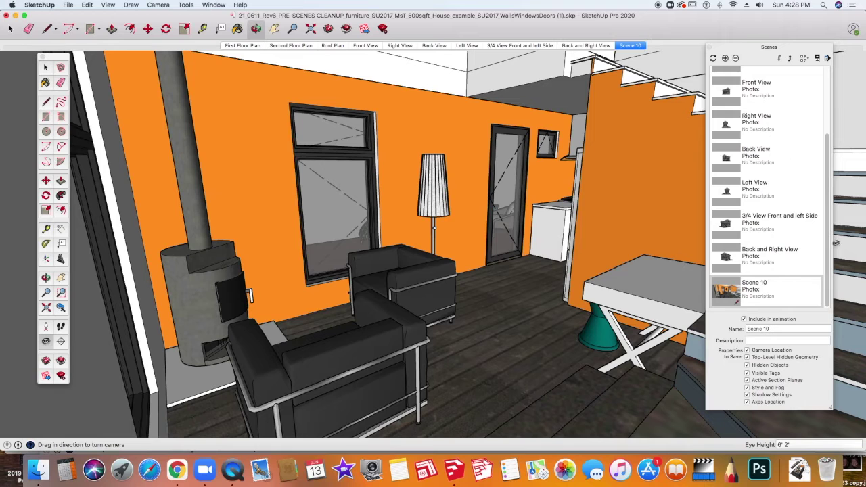
pyautogui.scroll(1, 834, 241)
pyautogui.moveTo(775, 330); pyautogui.dragTo(720, 329)
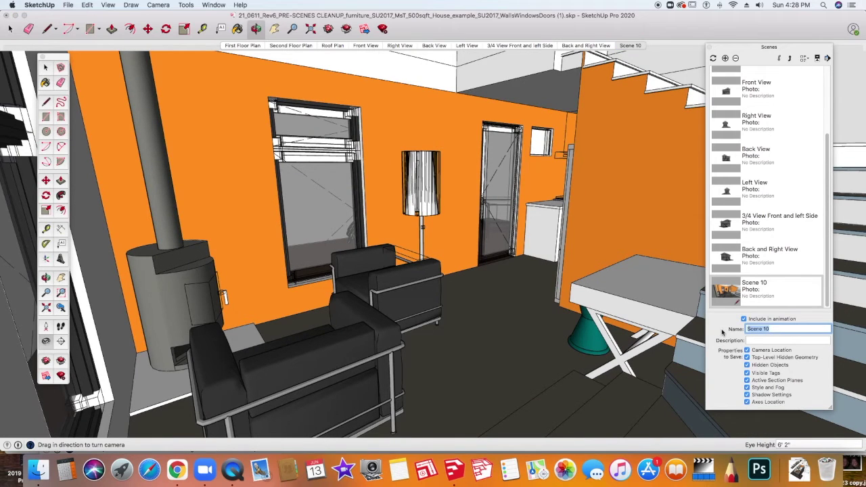
pyautogui.write('Entrance')
pyautogui.press('Return')
# - Move the camera forward past the floor lamp up to the kitchen counter and range
pyautogui.keyDown('shift'); pyautogui.moveTo(488, 239); pyautogui.dragTo(488, 257, button='middle'); pyautogui.keyUp('shift')
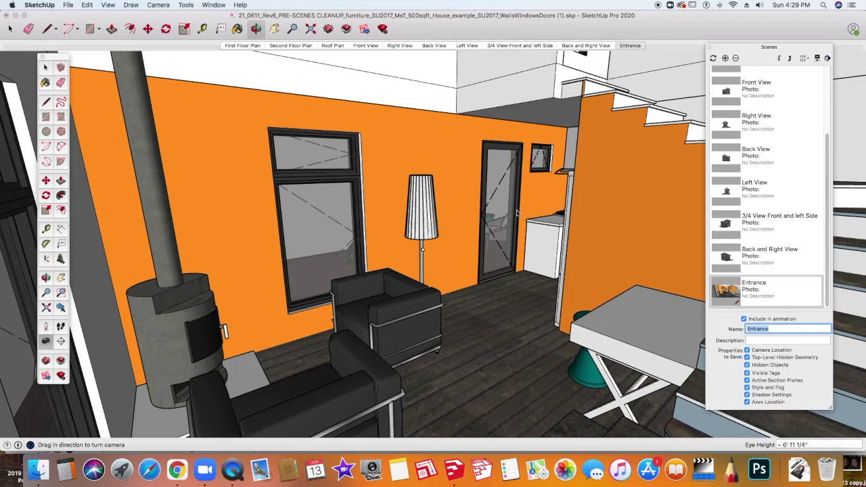
pyautogui.scroll(3, 530, 215)
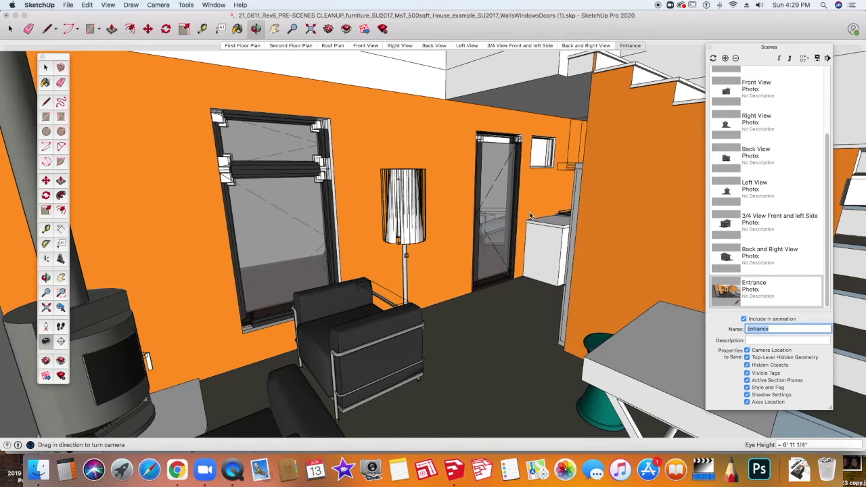
pyautogui.scroll(5, 530, 215)
pyautogui.moveTo(538, 199); pyautogui.dragTo(554, 217, button='middle')
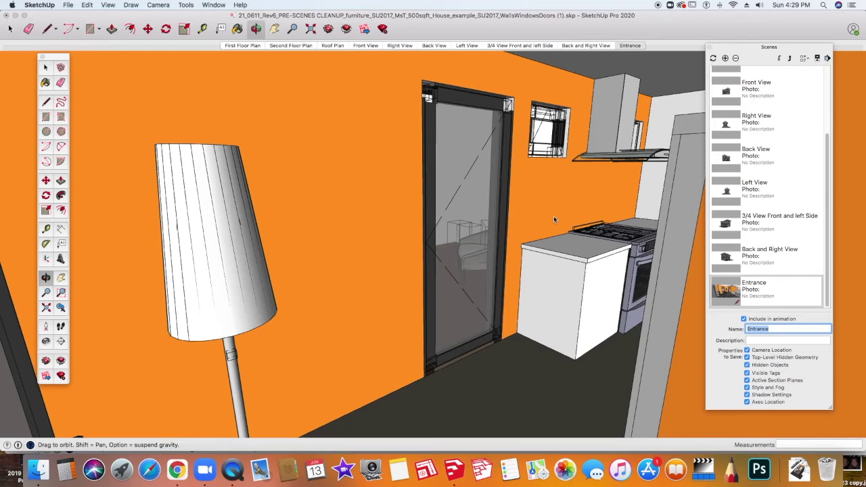
pyautogui.scroll(4, 554, 219)
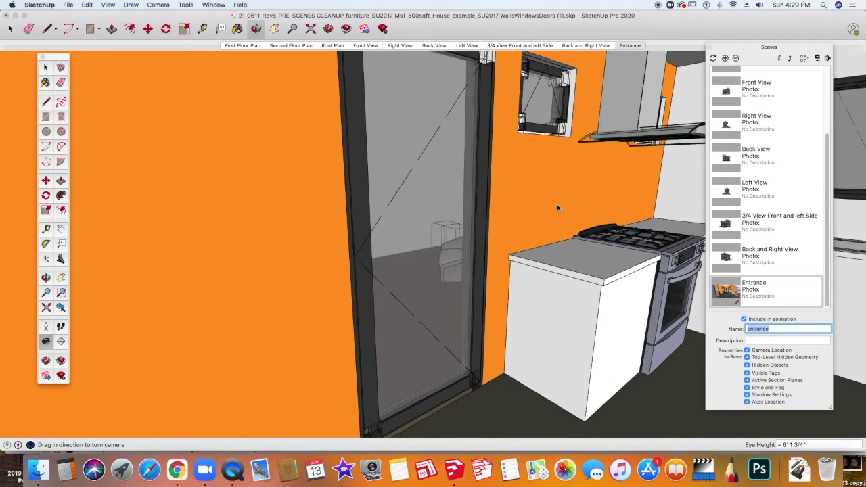
pyautogui.scroll(2, 556, 208)
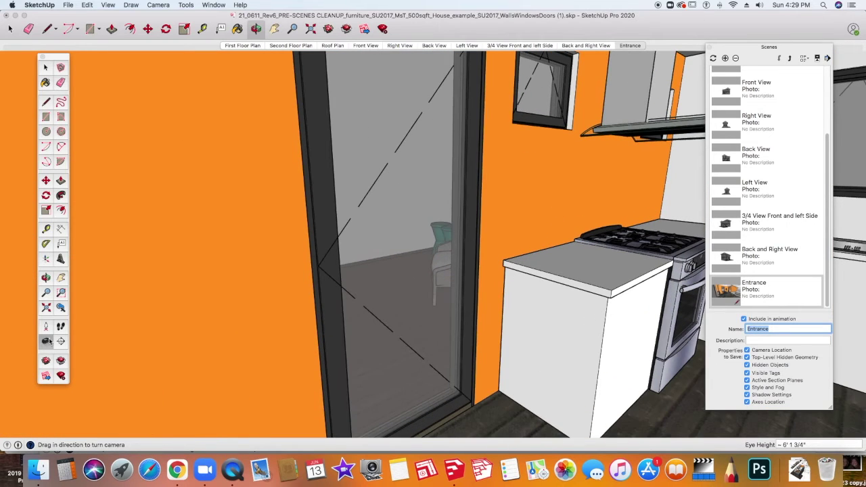
# - Turn the camera with Look Around to face the kitchen, framing the range, hood, sink and window
pyautogui.moveTo(618, 198); pyautogui.dragTo(519, 188)
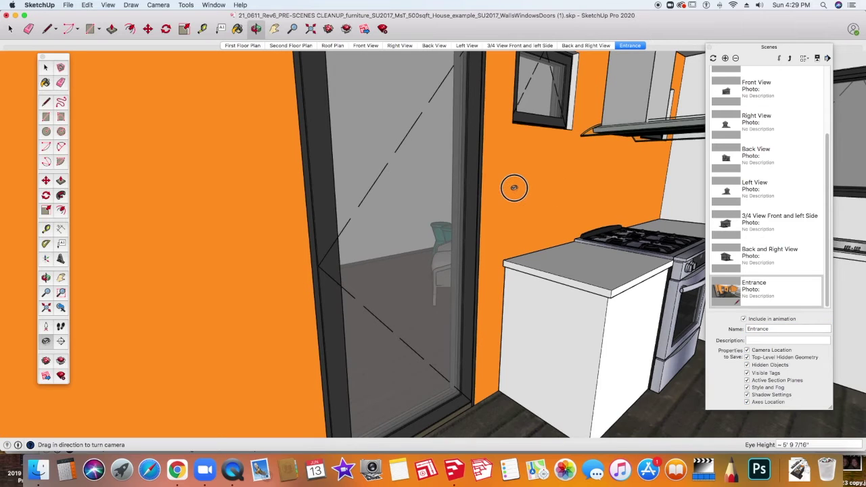
pyautogui.moveTo(581, 177); pyautogui.dragTo(693, 179)
pyautogui.moveTo(528, 183); pyautogui.dragTo(678, 164)
pyautogui.moveTo(457, 224); pyautogui.dragTo(493, 198)
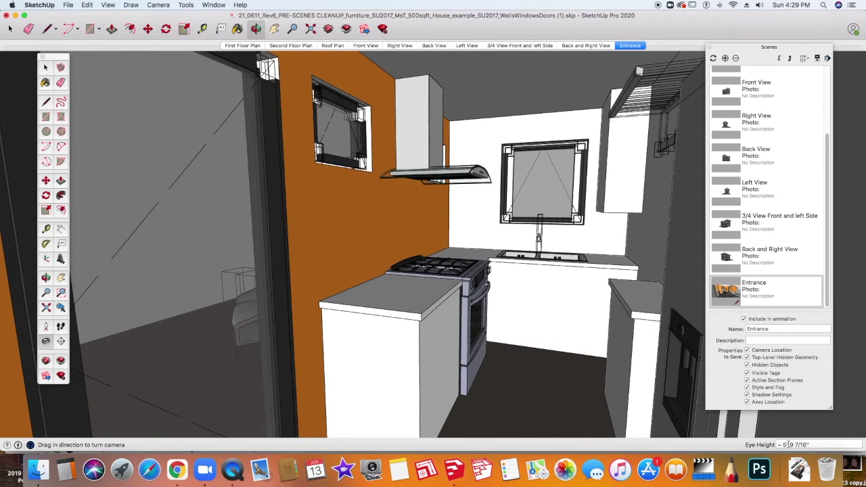
# - Set the Look Around eye height to 6' 2" and adjust the kitchen view slightly around the range, sink and window
pyautogui.moveTo(811, 444); pyautogui.dragTo(732, 447)
pyautogui.write("6' 2")
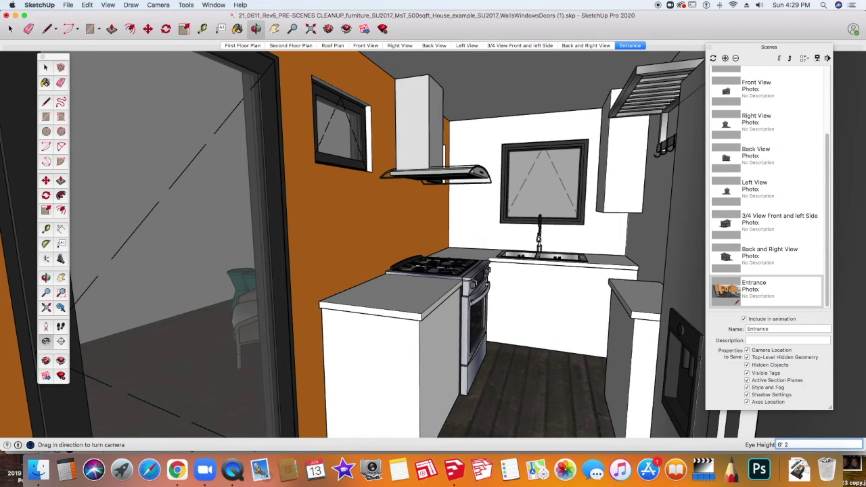
pyautogui.press('Return')
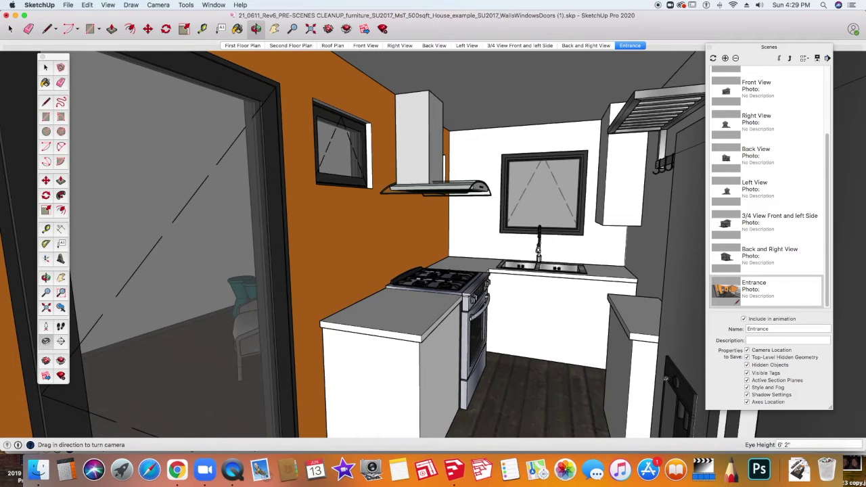
pyautogui.press('o')
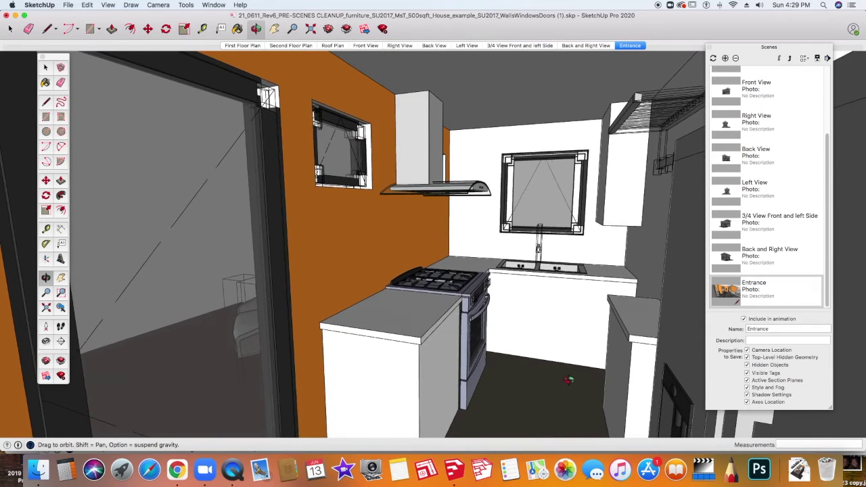
pyautogui.moveTo(569, 379); pyautogui.dragTo(567, 376)
pyautogui.press('l')
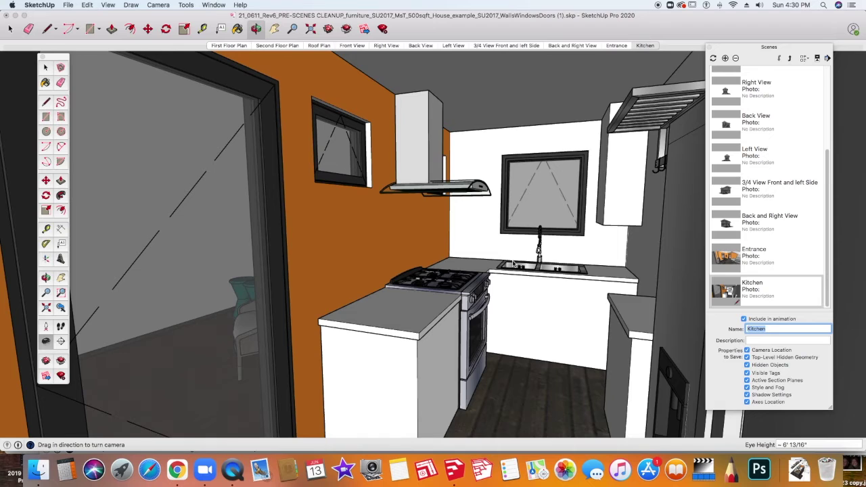
# - Move the camera forward into the kitchen and turn it with Look Around toward the bathroom doorway beside the shelf wall
pyautogui.scroll(3, 512, 264)
pyautogui.moveTo(513, 263); pyautogui.dragTo(2, 326)
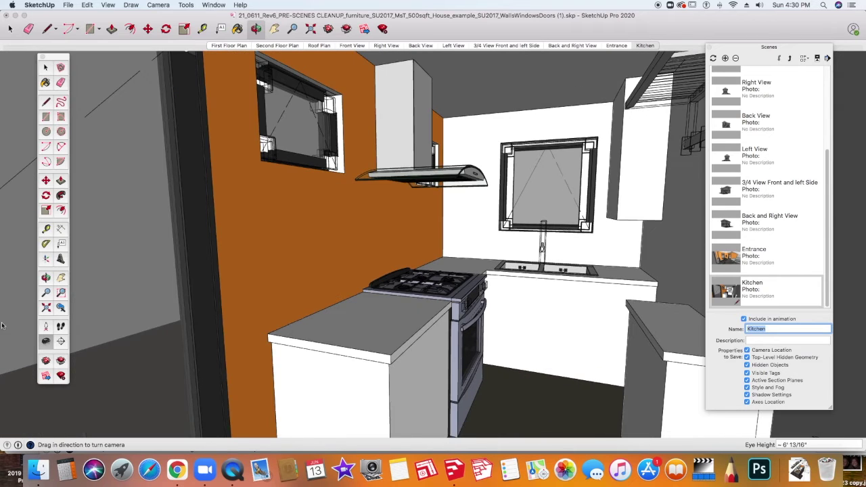
pyautogui.click(45, 342)
pyautogui.moveTo(504, 144); pyautogui.dragTo(429, 370)
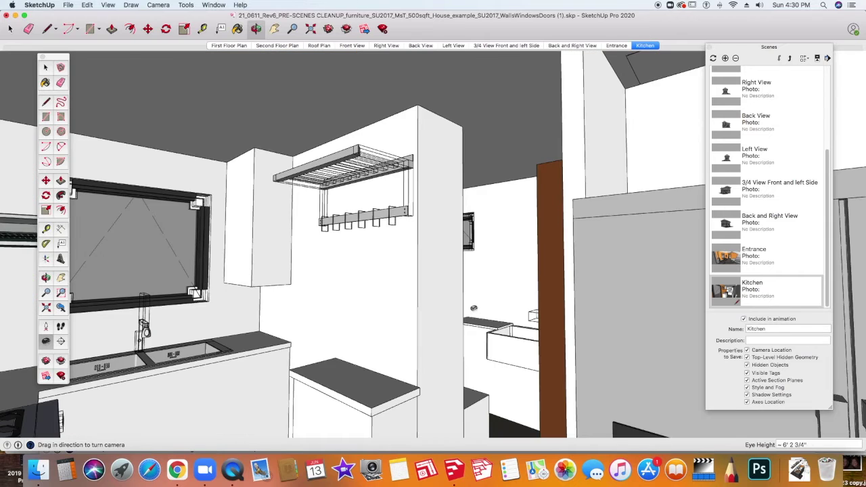
# - Move the camera through the doorway into the bathroom and orbit to frame the bathtub, sink and stacked washer and dryer
pyautogui.scroll(10, 472, 303)
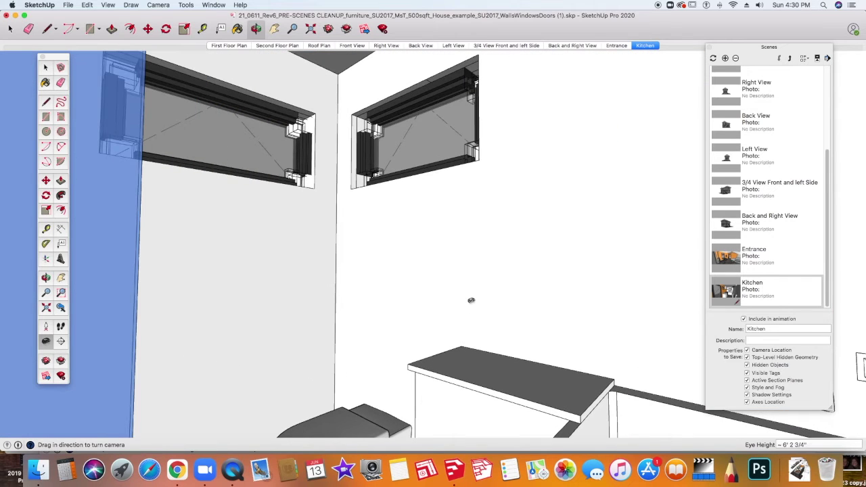
pyautogui.scroll(5, 366, 202)
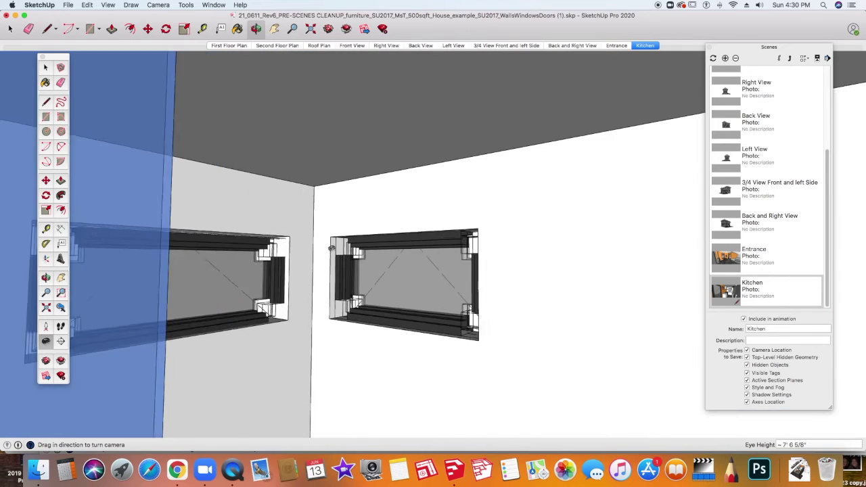
pyautogui.scroll(6, 331, 248)
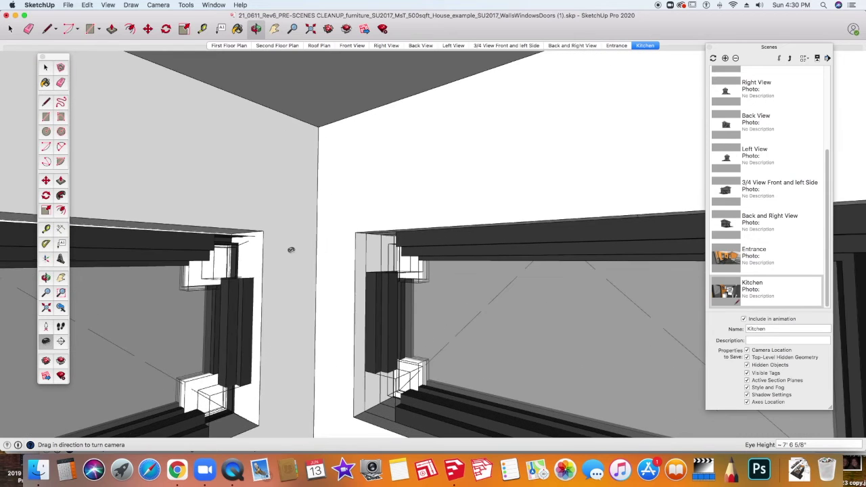
pyautogui.scroll(6, 291, 250)
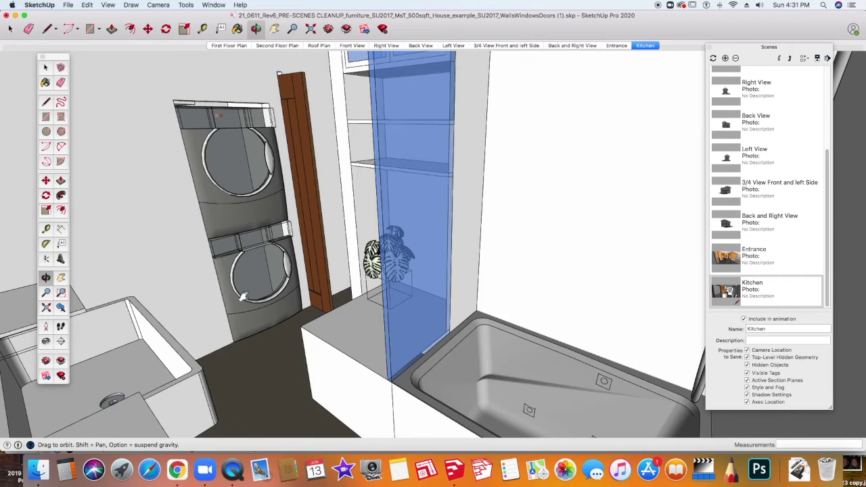
pyautogui.moveTo(270, 284)
pyautogui.mouseDown()
pyautogui.moveTo(292, 287)
pyautogui.moveTo(261, 293)
pyautogui.mouseUp()
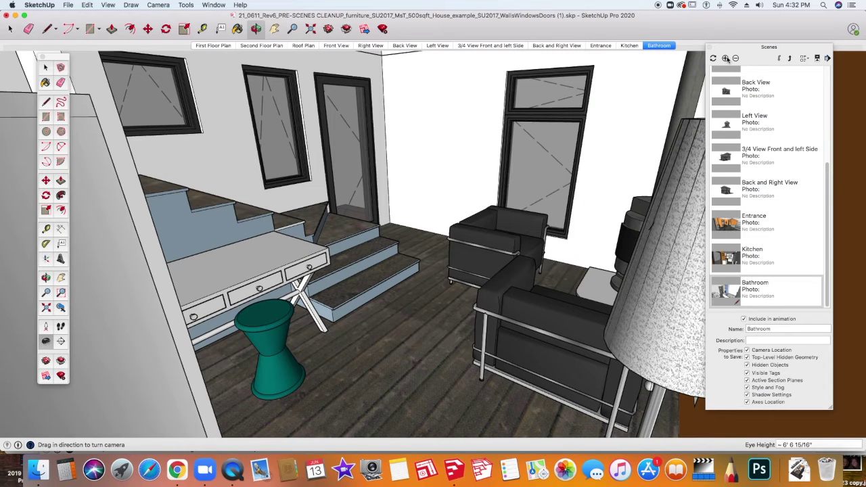
# - Save the view of the armchairs, desk and stairs as a new scene named "Livingroom"
pyautogui.click(726, 58)
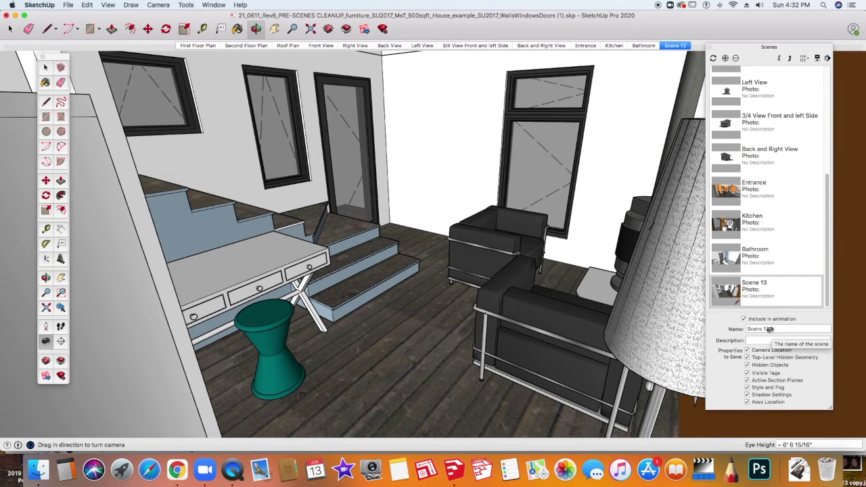
pyautogui.tripleClick(769, 329)
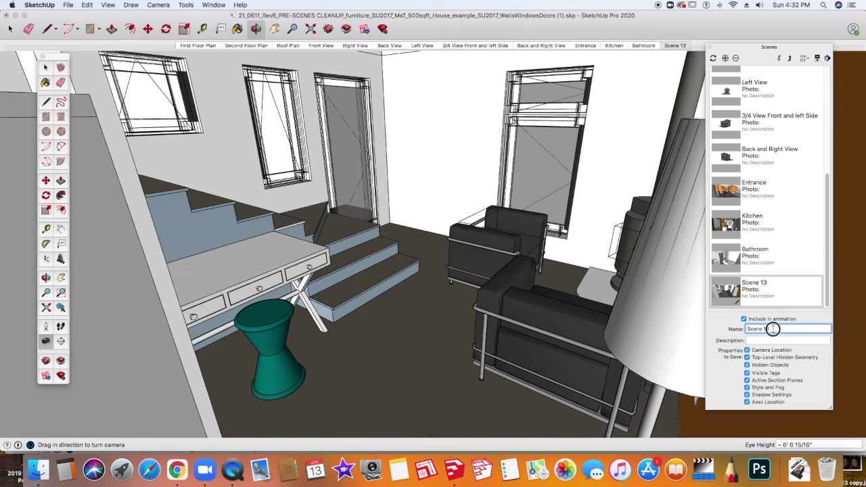
pyautogui.write('Livingroom')
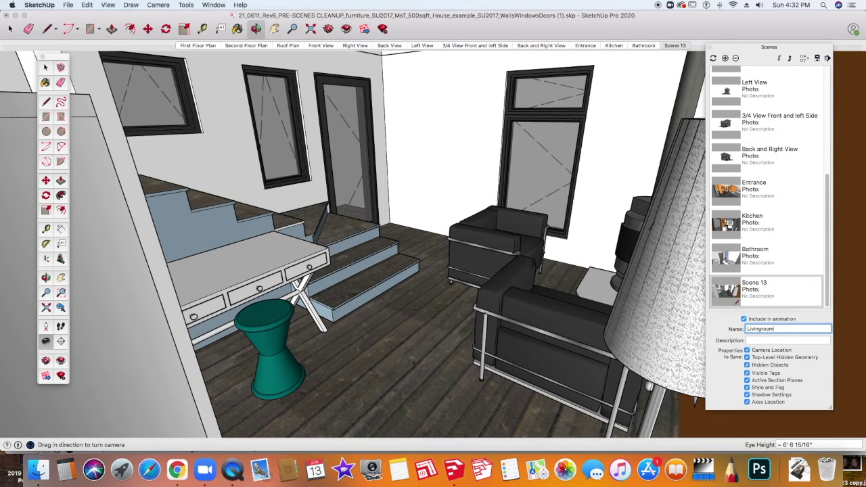
pyautogui.press('Return')
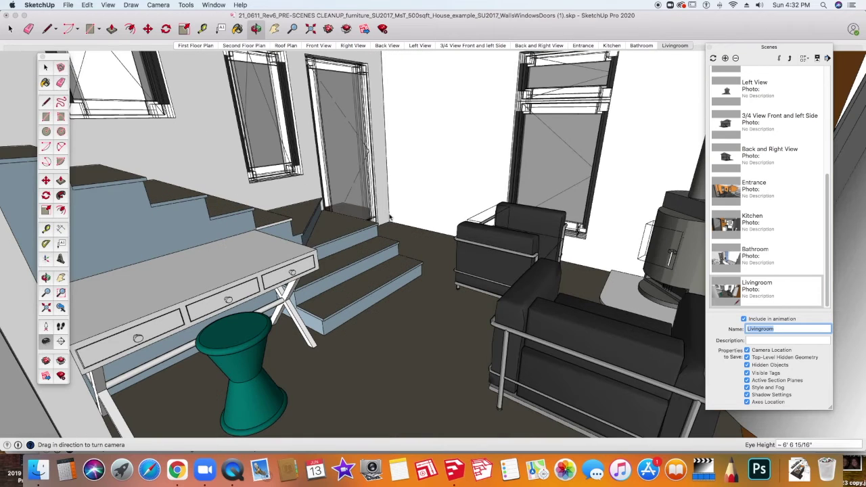
# - Move the camera to the lower stair landing by the glass door and turn it around to face the staircase
pyautogui.scroll(5, 356, 194)
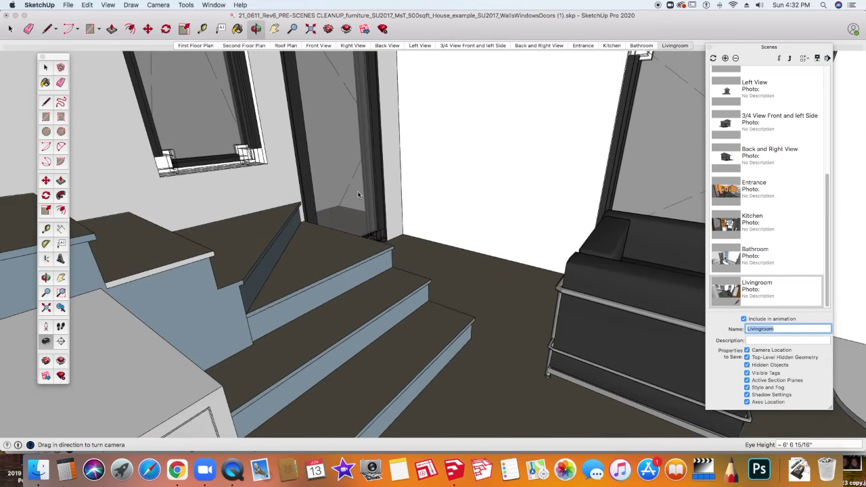
pyautogui.moveTo(419, 205); pyautogui.dragTo(418, 282, button='middle')
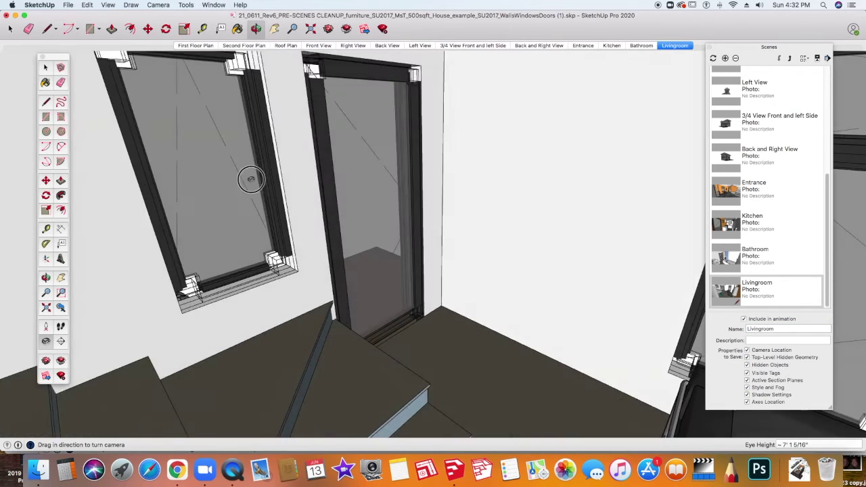
pyautogui.moveTo(250, 178); pyautogui.dragTo(410, 163)
pyautogui.moveTo(426, 211); pyautogui.dragTo(364, 346)
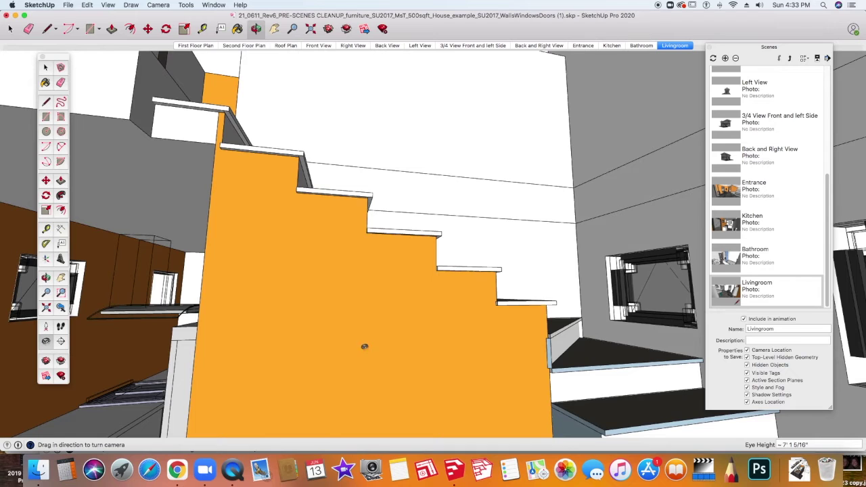
# - Turn the camera with Look Around to frame the staircase, the orange wall and the upper-floor opening
pyautogui.moveTo(530, 367); pyautogui.dragTo(189, 385)
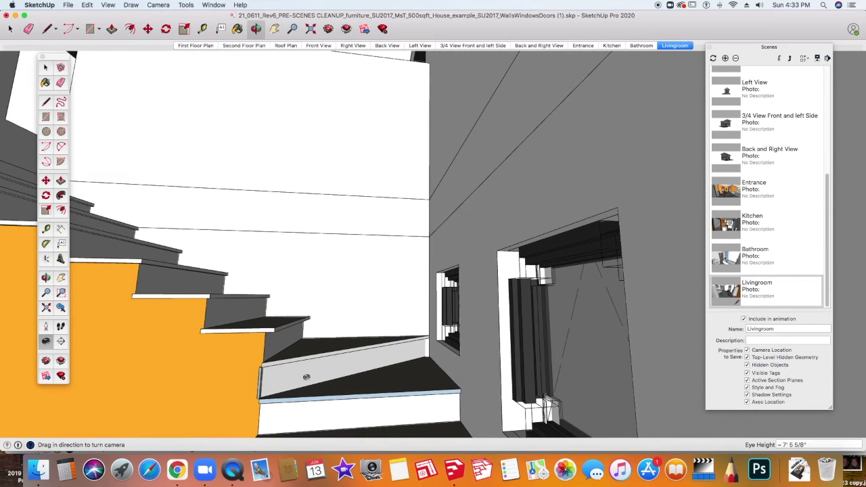
pyautogui.moveTo(323, 357); pyautogui.dragTo(187, 379)
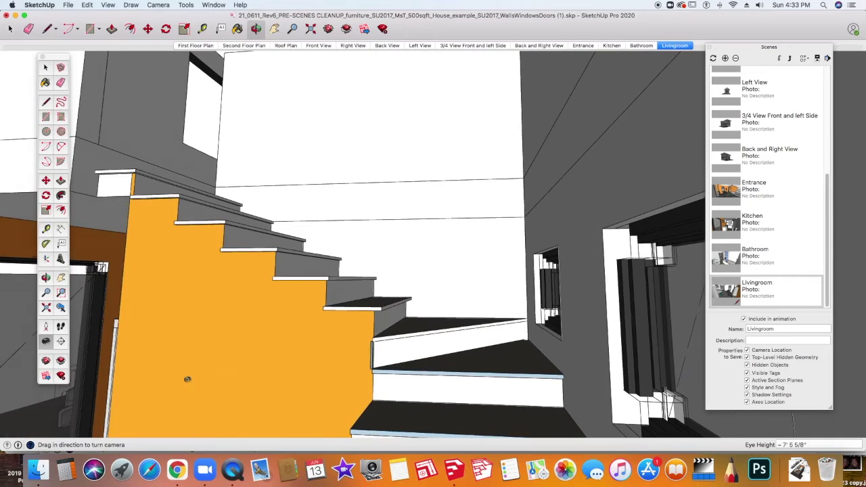
pyautogui.moveTo(434, 310); pyautogui.dragTo(186, 279)
pyautogui.moveTo(797, 418); pyautogui.dragTo(686, 390)
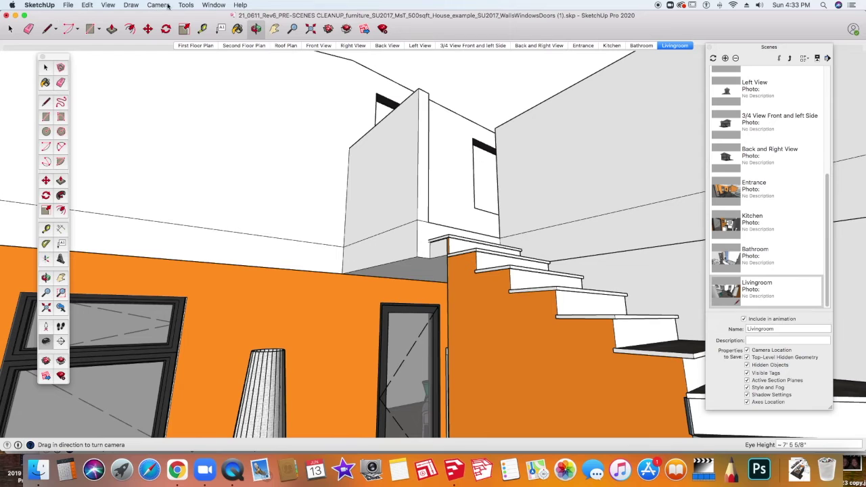
# - Open the tag list and turn on visibility for 2nd Floor Windows, 2nd Floor Volume and 2nd Floor Furniture
pyautogui.click(213, 5)
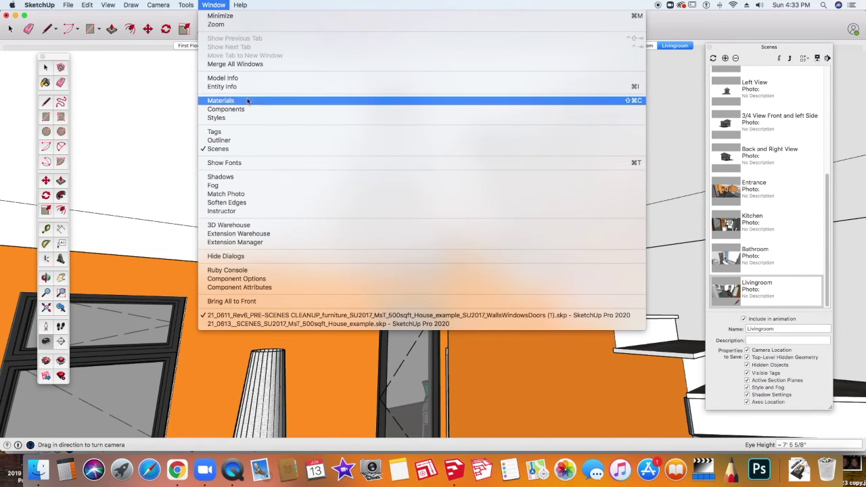
pyautogui.click(215, 131)
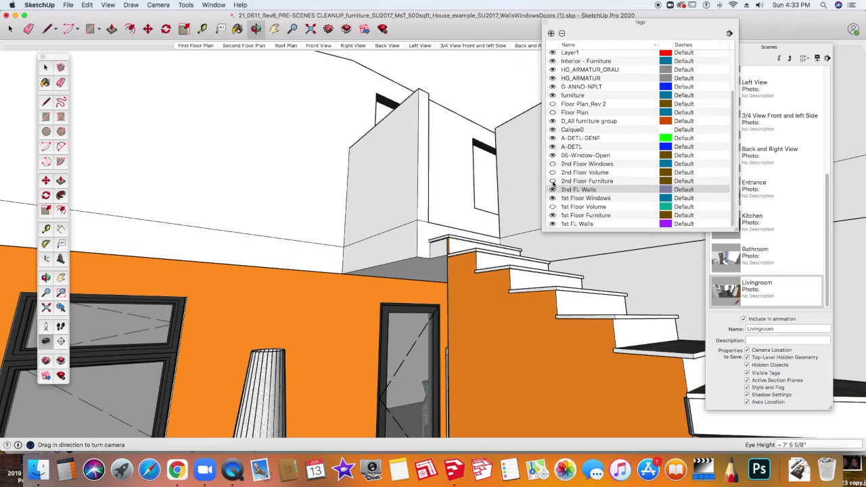
pyautogui.click(552, 164)
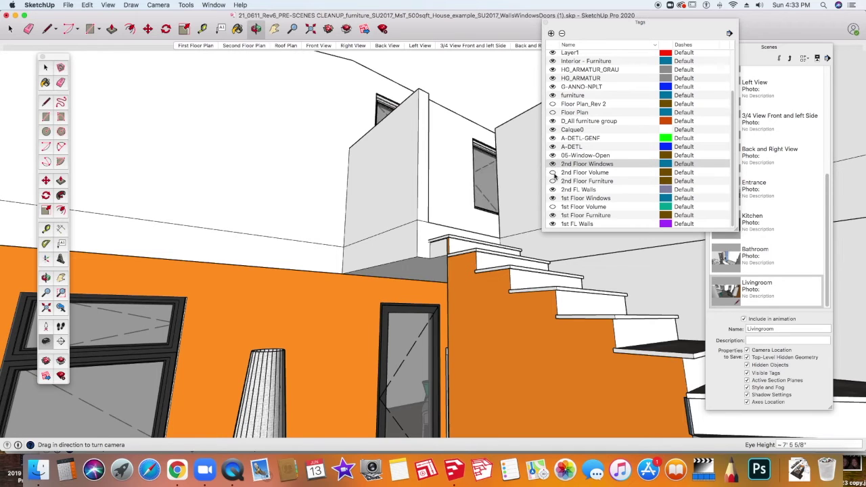
pyautogui.click(553, 172)
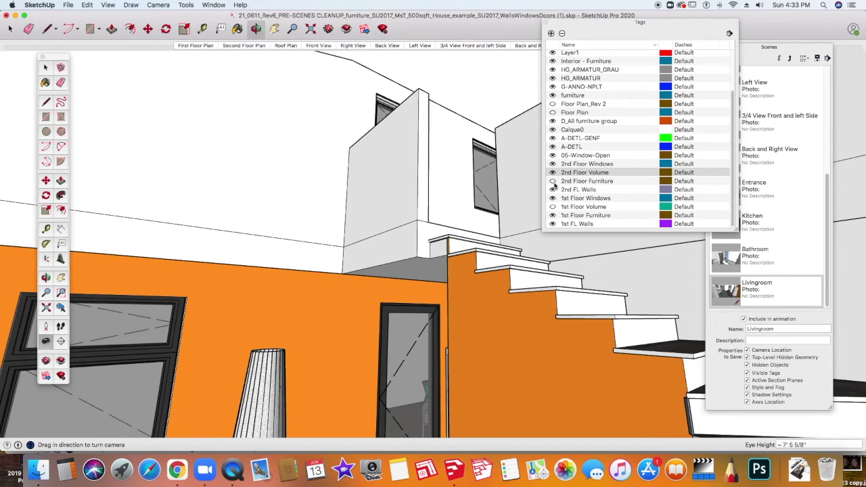
pyautogui.click(553, 181)
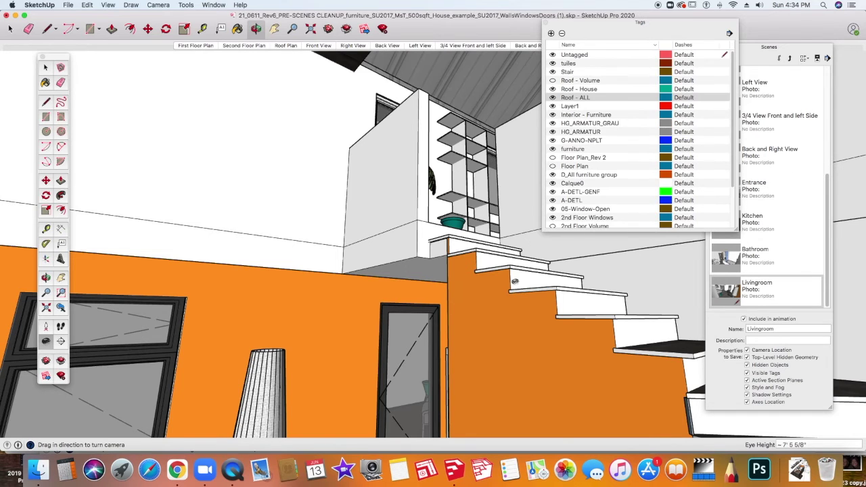
# - Orbit and reposition the camera to frame the staircase rising to the upper floor beside the floor lamp
pyautogui.press('o')
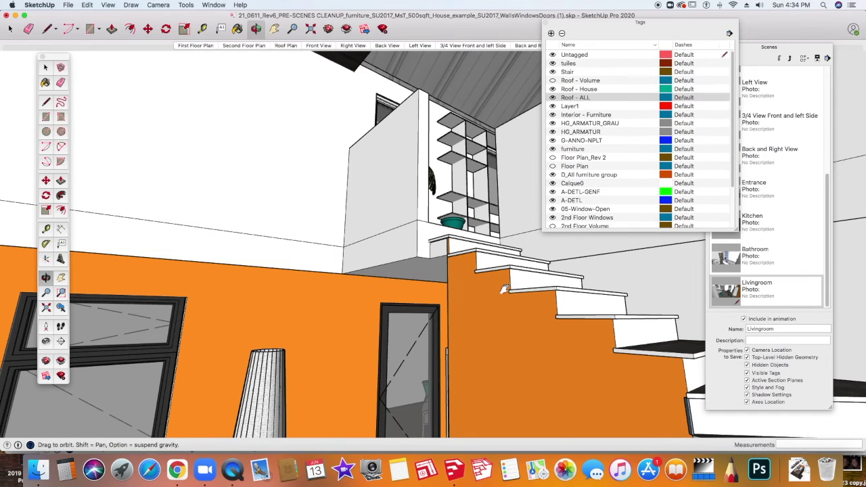
pyautogui.moveTo(452, 287); pyautogui.dragTo(426, 218)
pyautogui.moveTo(427, 218); pyautogui.dragTo(391, 311, button='middle')
pyautogui.moveTo(391, 312); pyautogui.dragTo(480, 272)
pyautogui.moveTo(479, 272); pyautogui.dragTo(358, 194, button='middle')
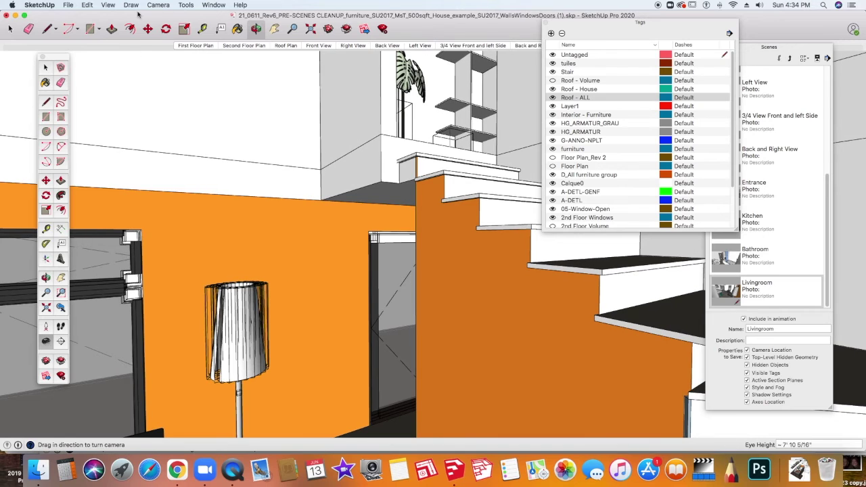
# - Set the camera's field of view to 80 degrees and pull back to frame the wood stove, armchairs, desk and staircase
pyautogui.click(158, 5)
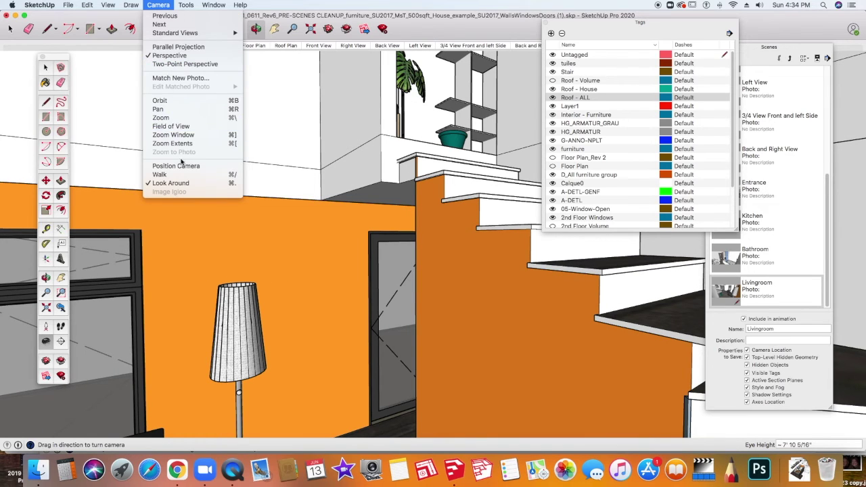
pyautogui.click(175, 126)
pyautogui.moveTo(782, 446); pyautogui.dragTo(770, 446)
pyautogui.scroll(-5, 500, 331)
pyautogui.keyDown('shift'); pyautogui.moveTo(509, 337); pyautogui.dragTo(561, 267, button='middle'); pyautogui.keyUp('shift')
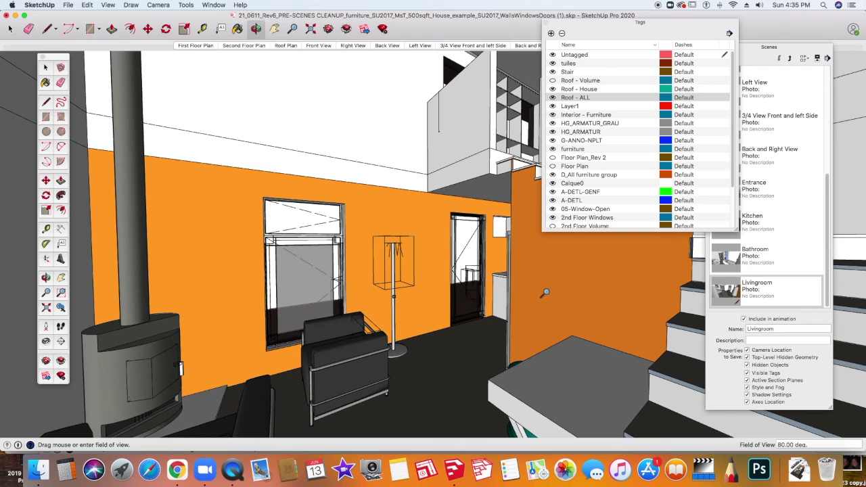
pyautogui.scroll(-2, 539, 310)
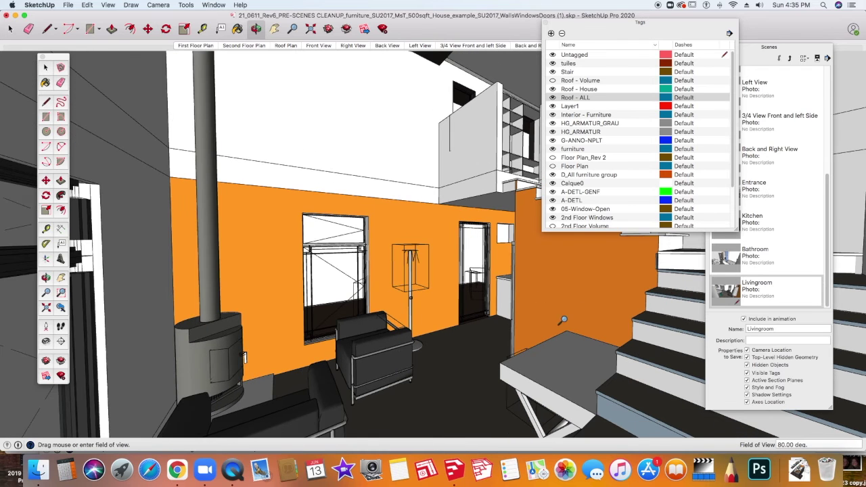
pyautogui.moveTo(599, 338); pyautogui.dragTo(521, 346, button='middle')
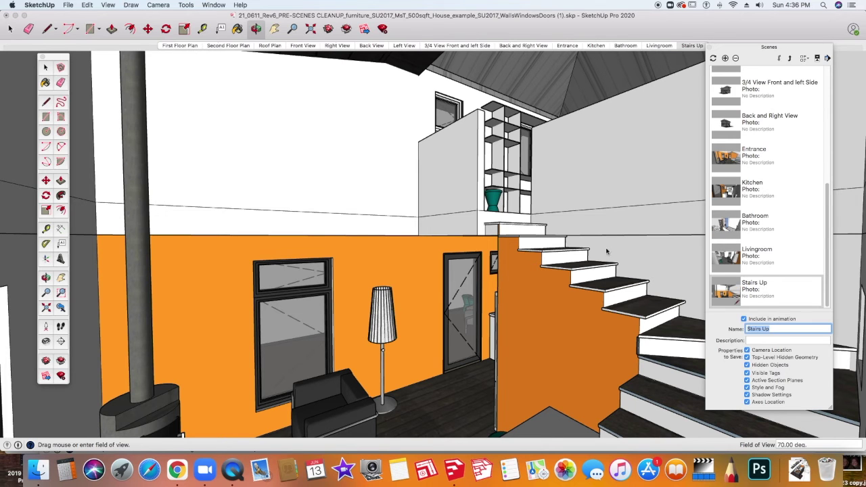
# - Move the camera up the stairs to the second floor and orbit toward the shelving and window
pyautogui.scroll(10, 535, 163)
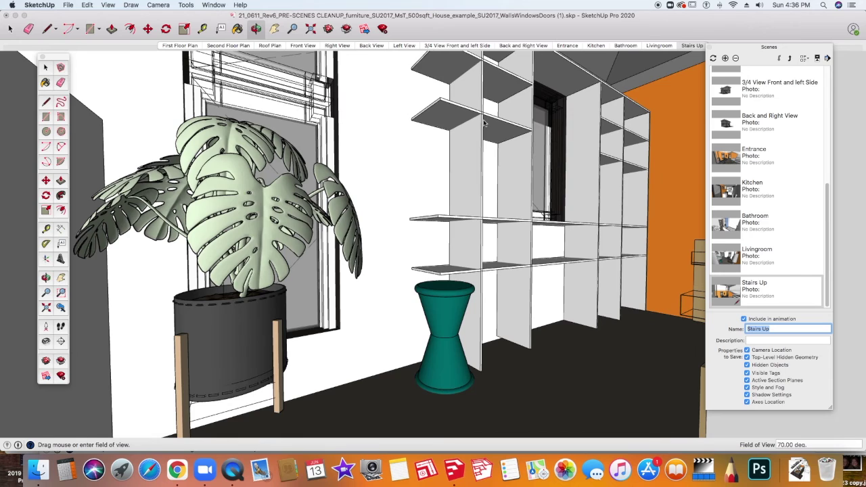
pyautogui.moveTo(485, 122); pyautogui.dragTo(486, 305, button='middle')
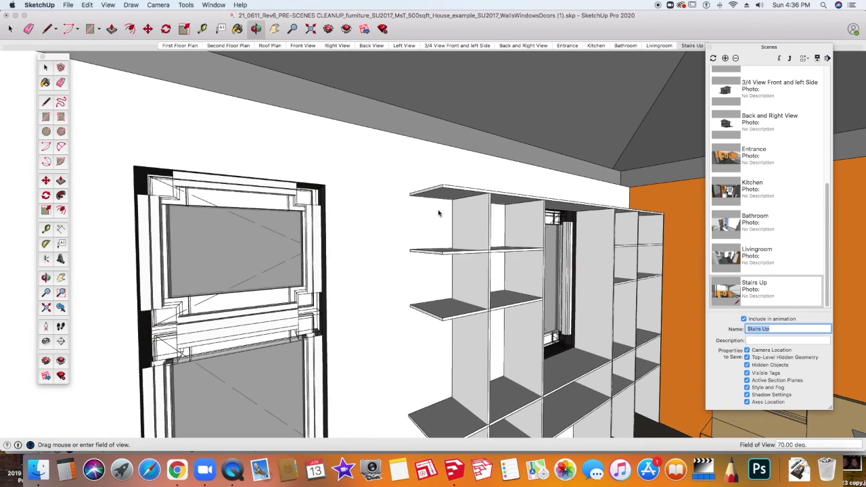
pyautogui.moveTo(333, 232); pyautogui.dragTo(349, 227, button='middle')
# - Turn the camera with Look Around on the upper floor to look back over the half wall toward the stairs and entrance door
pyautogui.click(46, 341)
pyautogui.moveTo(235, 185); pyautogui.dragTo(211, 213)
pyautogui.moveTo(287, 204); pyautogui.dragTo(125, 239)
pyautogui.moveTo(291, 285); pyautogui.dragTo(259, 272)
pyautogui.scroll(-6, 255, 267)
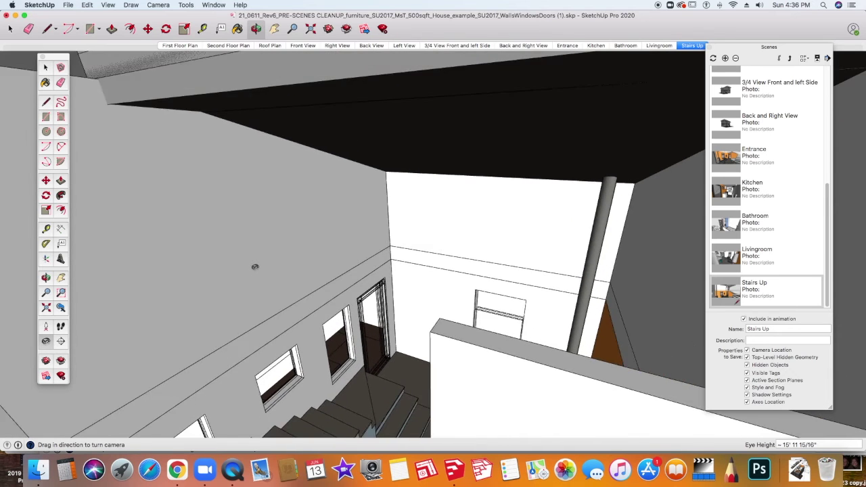
# - Frame the view over the half wall toward the staircase and stovepipe for a scene named Second floor Stair
pyautogui.press('o')
pyautogui.scroll(4, 345, 265)
pyautogui.keyDown('shift'); pyautogui.moveTo(360, 268); pyautogui.dragTo(360, 278, button='middle'); pyautogui.keyUp('shift')
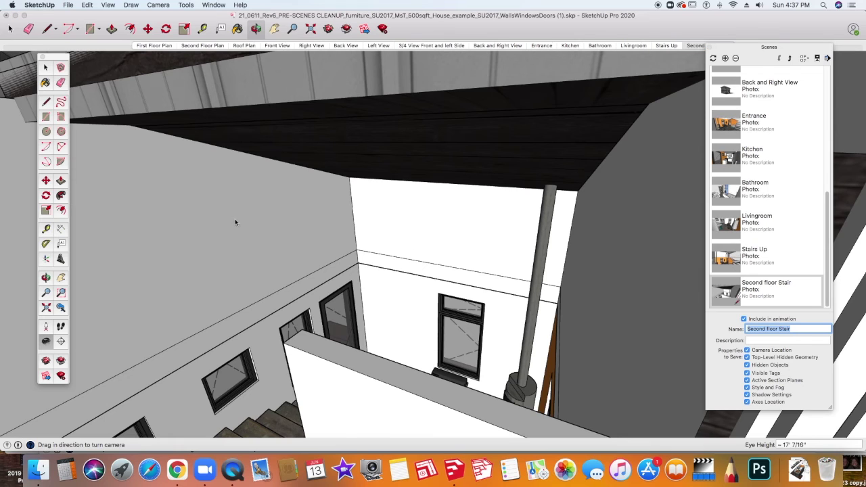
# - Turn the camera with Look Around to face the bed area, set the field of view to 60 degrees, and orbit around the bed
pyautogui.click(48, 339)
pyautogui.moveTo(159, 229); pyautogui.dragTo(454, 169)
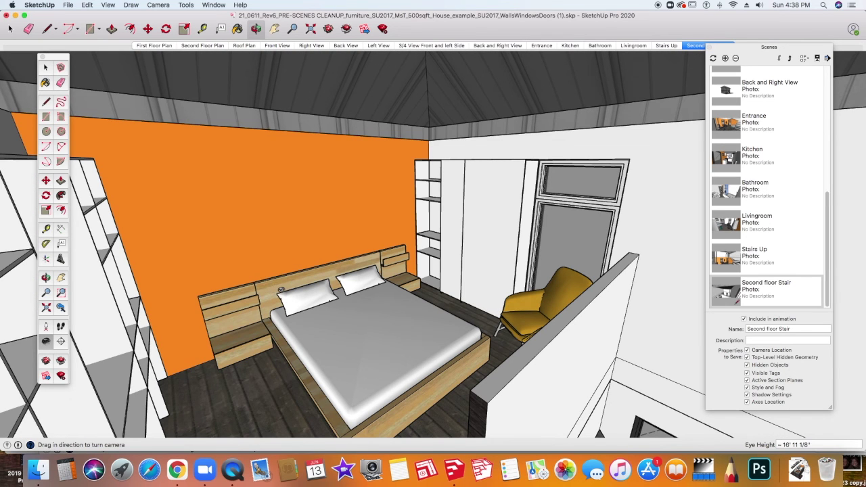
pyautogui.click(186, 4)
pyautogui.moveTo(158, 5)
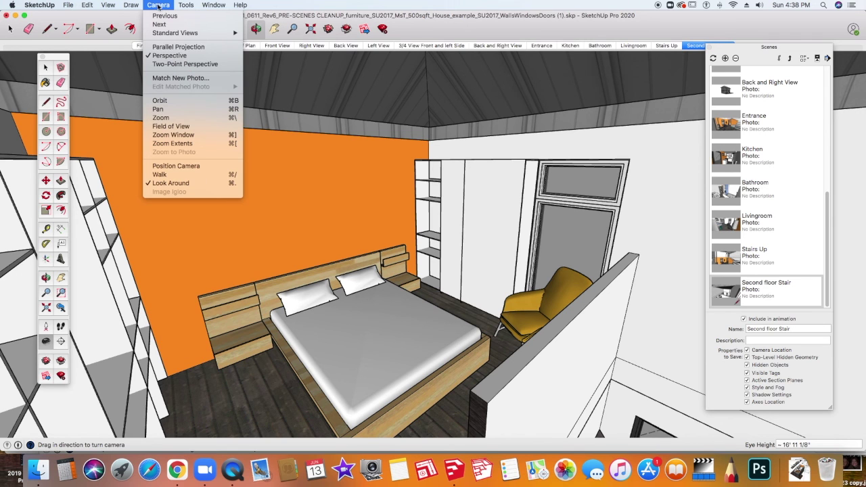
pyautogui.click(169, 127)
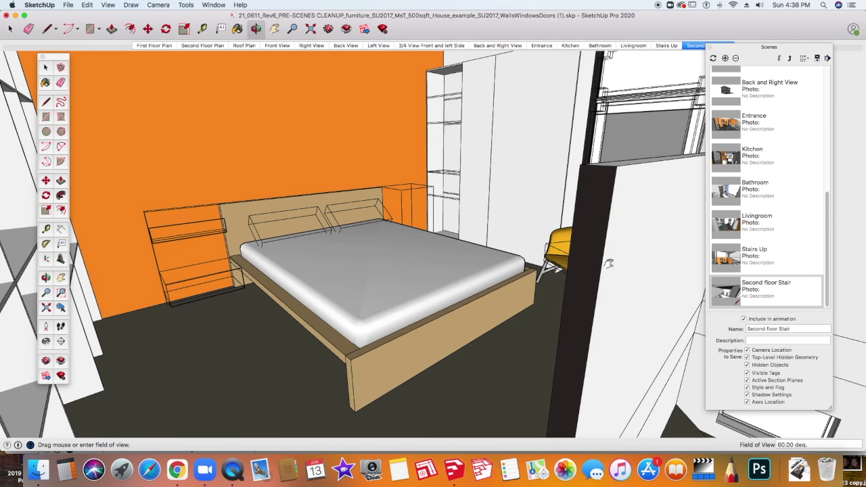
pyautogui.moveTo(608, 264); pyautogui.dragTo(632, 383, button='middle')
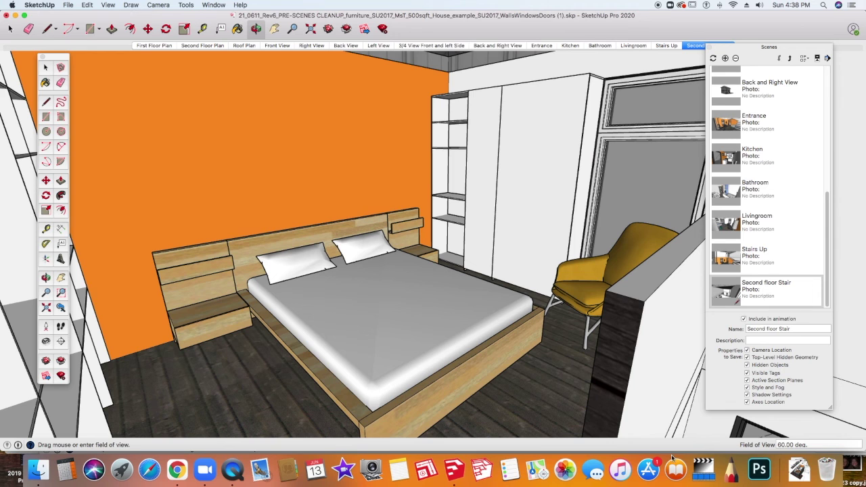
# - Set the Look Around eye height to 6' for the bedroom view
pyautogui.click(46, 326)
pyautogui.click(45, 341)
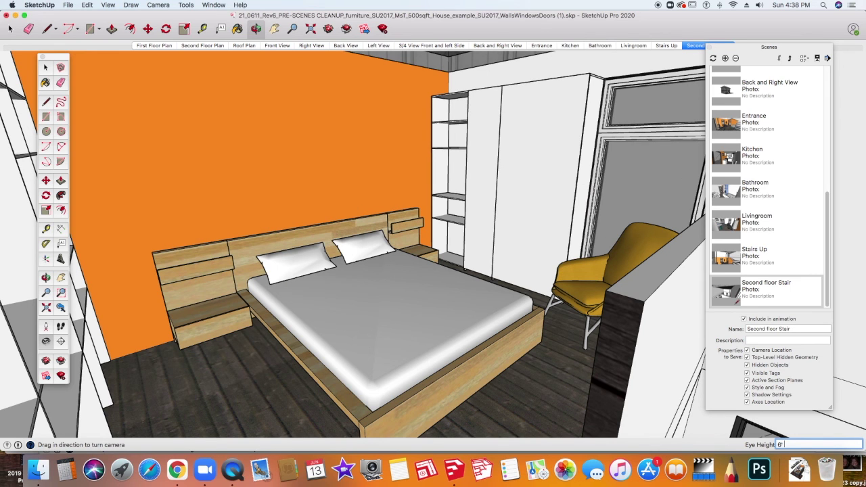
pyautogui.press('Return')
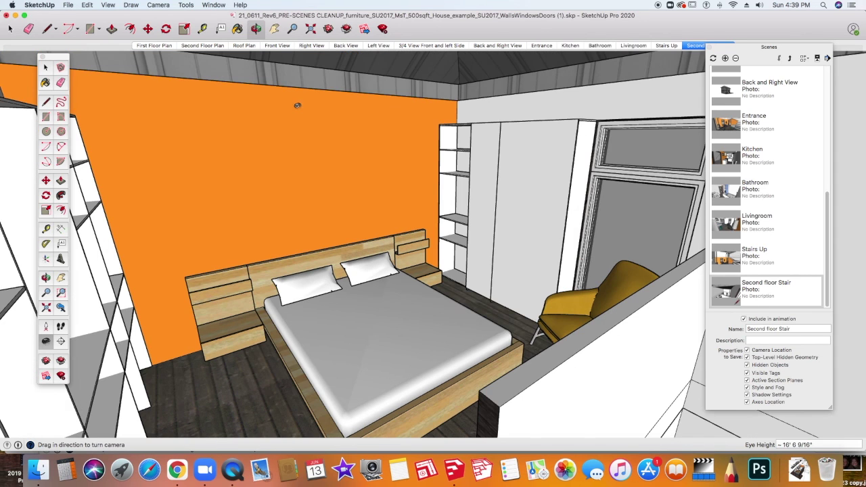
# - Fine-tune the framing of the bed, wardrobe and yellow armchair, and add a new scene from this view
pyautogui.press('o')
pyautogui.keyDown('shift'); pyautogui.moveTo(180, 163); pyautogui.dragTo(202, 156, button='middle'); pyautogui.keyUp('shift')
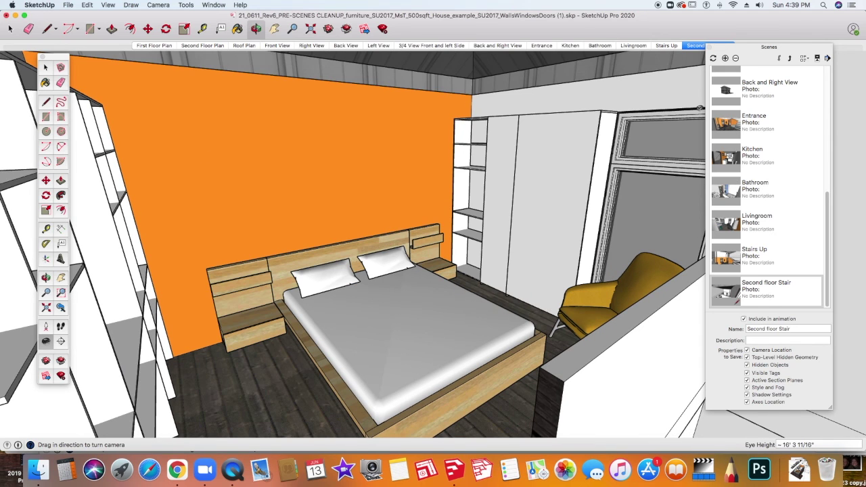
pyautogui.click(725, 58)
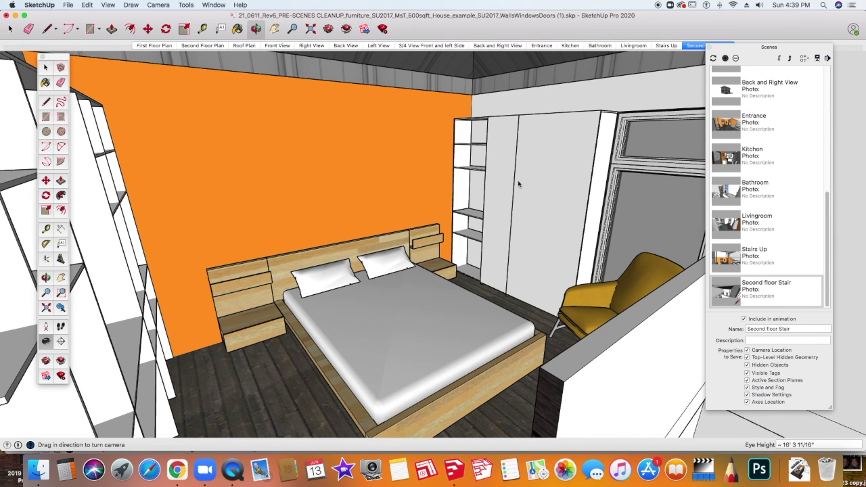